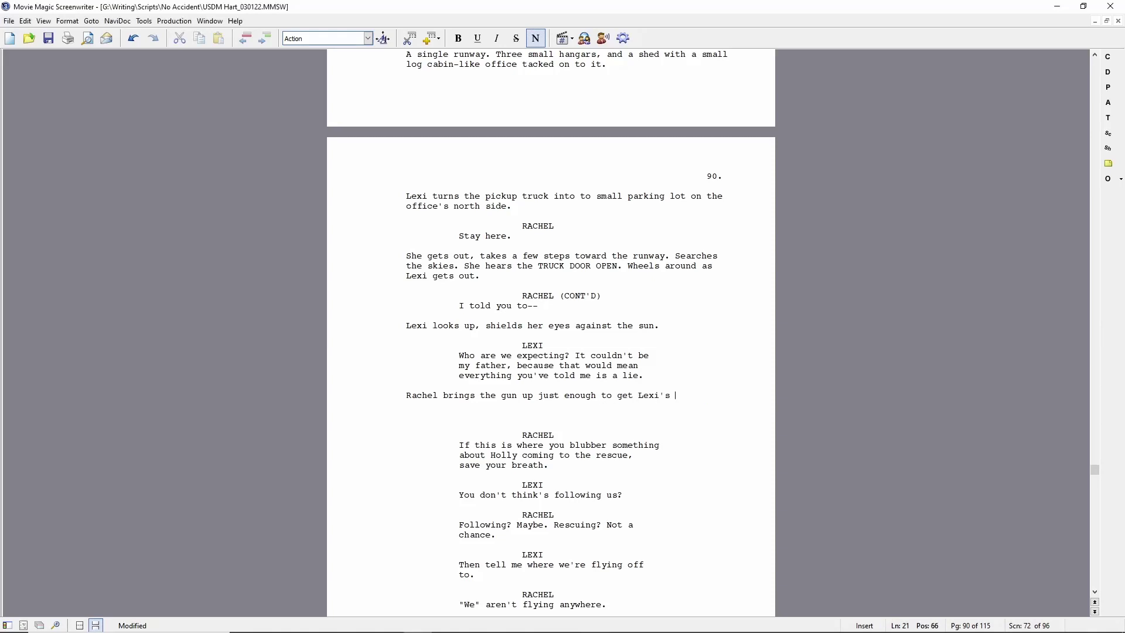
Finish the action line about Rachel's gun with "attention." and add a LEXI speech reading "We're done talking."
type("ntion.")
key("Tab")
type("LEXI")
key("Return")
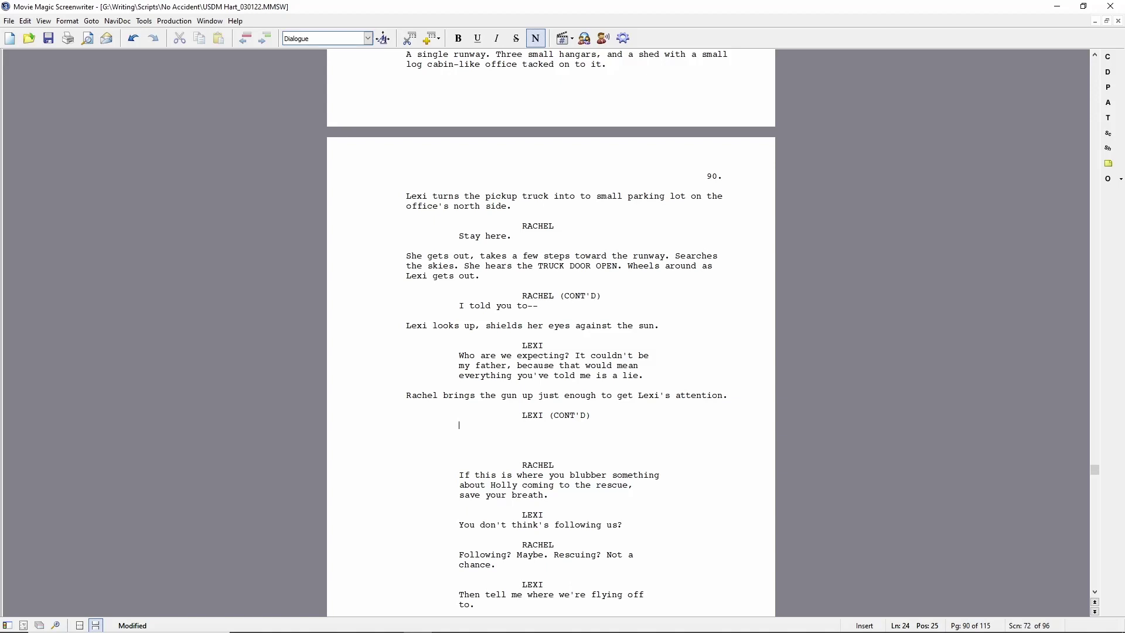
type("We're done talking.")
Add the action line "She raises the gun a little higher, emphasizing the point." below "We're done talking."
key("Return")
type("She raises the gun a little high")
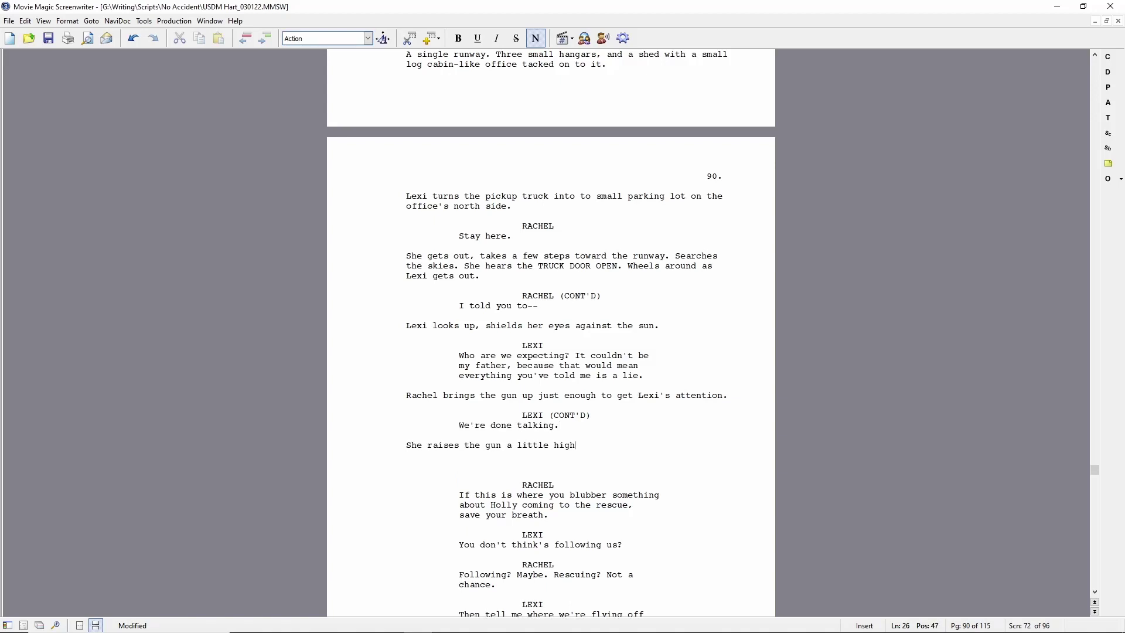
type("er, emphasizing the point.")
Delete the old Rachel and Lexi exchange from "If this is where you blubber something" through "Not a chance."
key("Down")
key("shift+Down")
key("shift+Down")
key("shift+Down")
key("shift+Down")
key("shift+Down")
key("shift+Down")
key("shift+Down")
key("shift+Down")
key("shift+Down")
key("shift+Down")
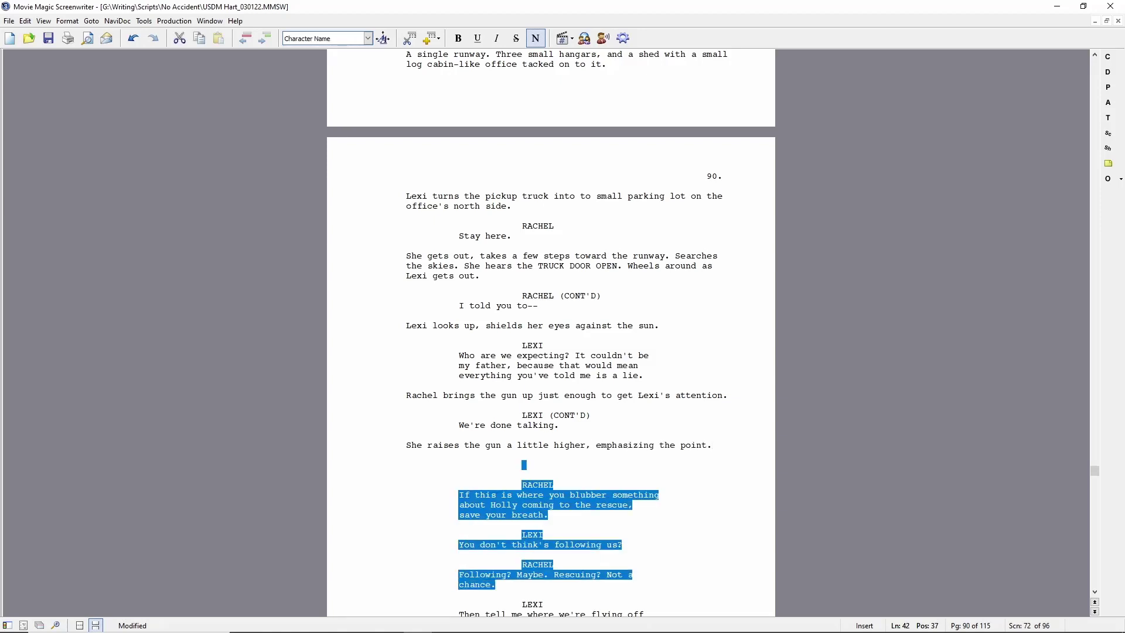
key("Delete")
Replace Lexi's line "Then tell me where we're flying off to." with "Not until you tell me where he's taking us."
key("Down")
key("shift+Down")
key("shift+Down")
type("Not until you tell me where he's taking us.")
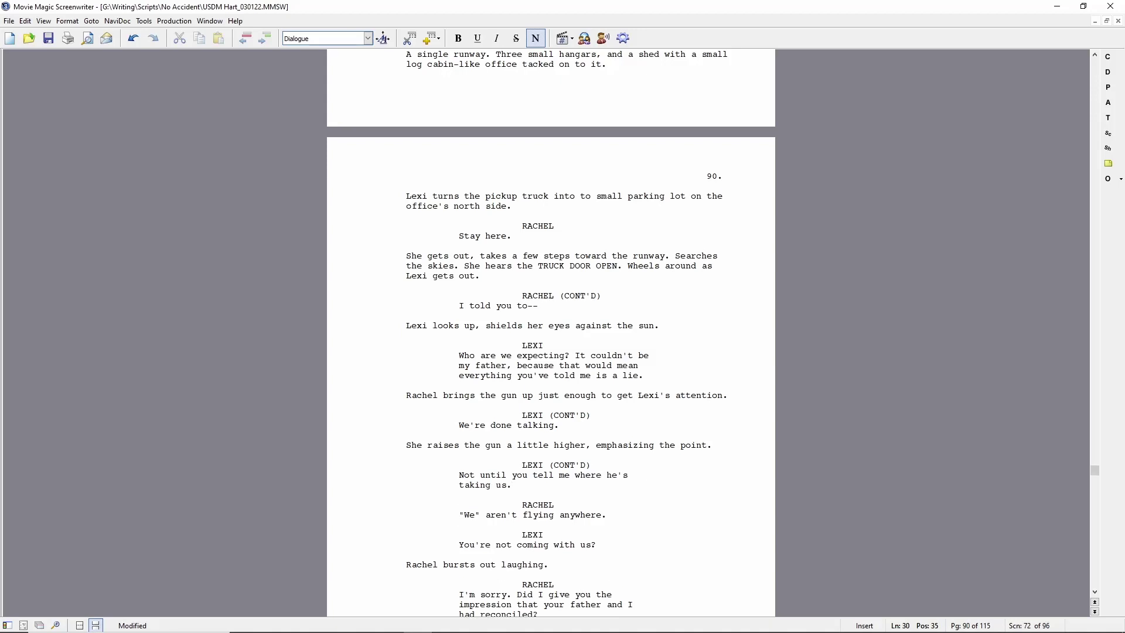
Add the action line "Rachel's expression mixes anger with obstinacy." after Lexi's speech, with the last word spelled correctly
key("Return")
type("Rachel")
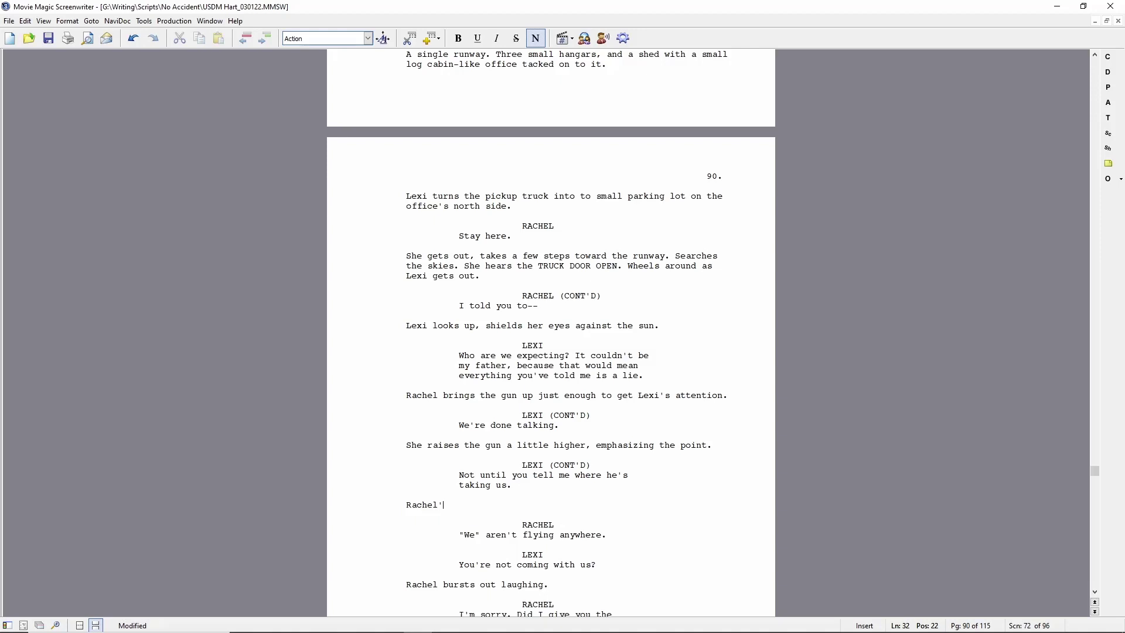
type("'s expression mixes anger with obstinancy.")
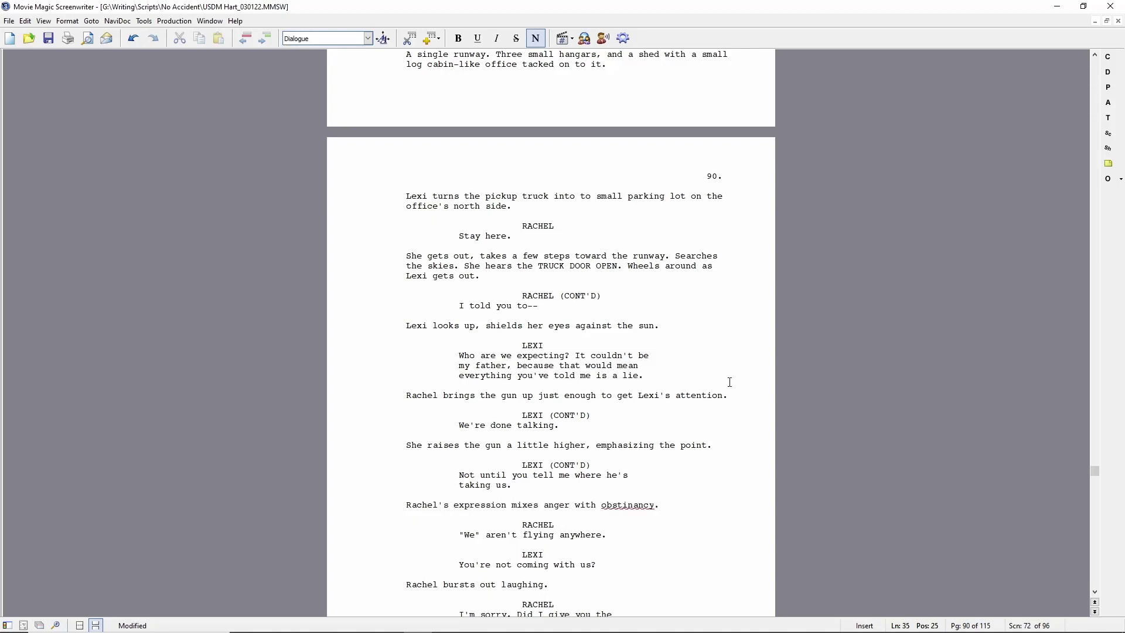
left_click(694, 334)
Replace Rachel's "'We' aren't flying anywhere." and Lexi's reply with a single Rachel line, "There is no 'us.'"
left_click(460, 394)
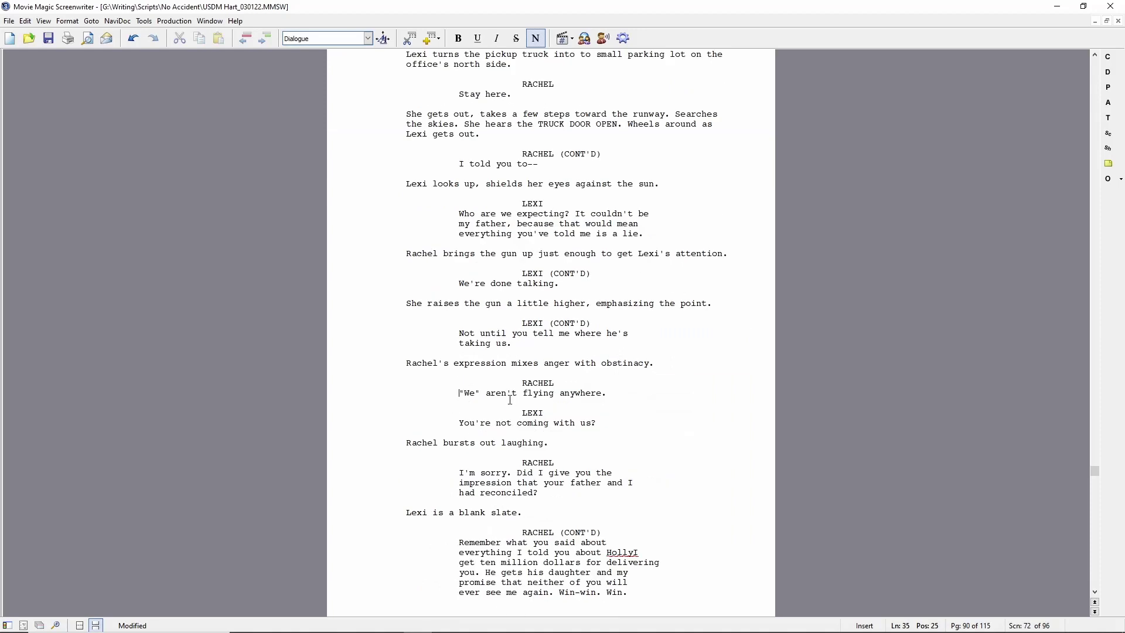
type("There is no \"us.\"")
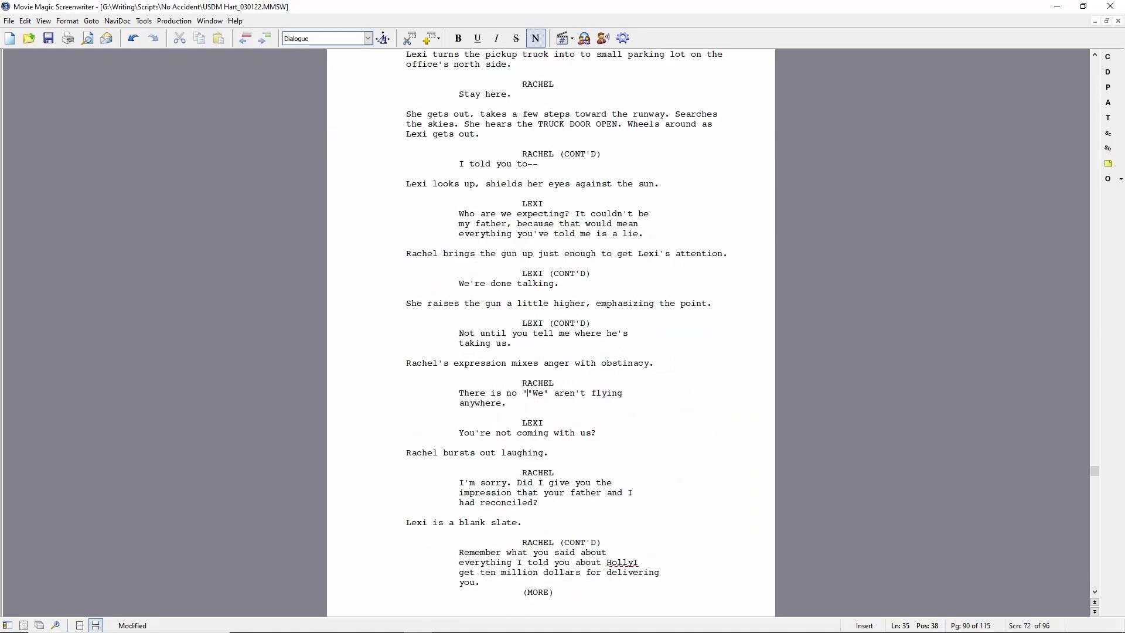
key("shift+Down")
key("shift+Down")
key("shift+Down")
key("Delete")
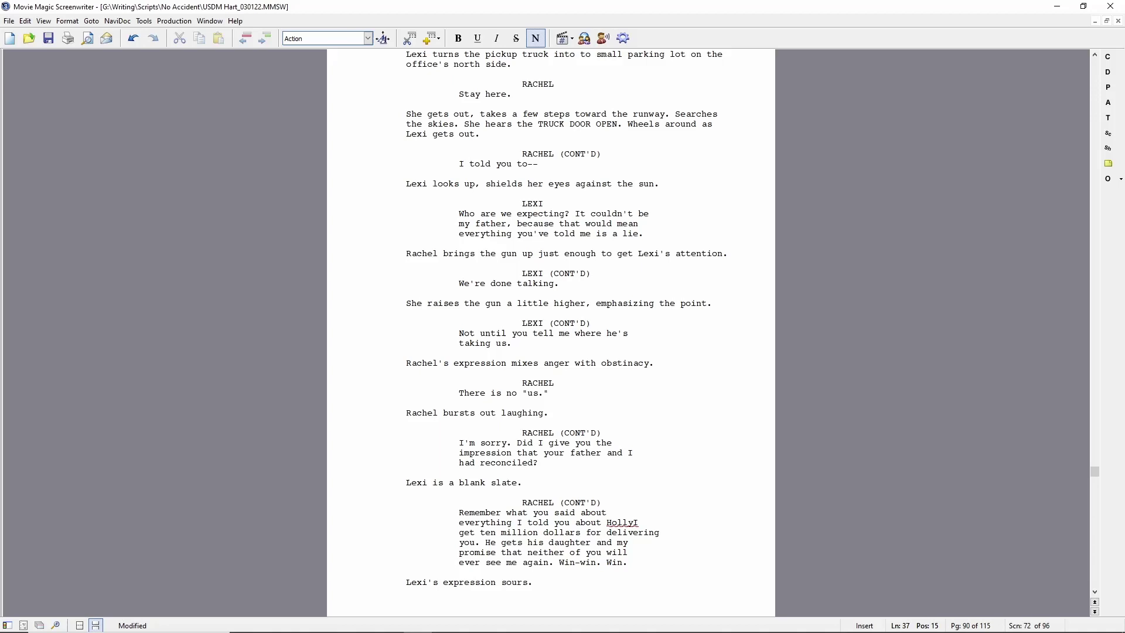
Replace "Rachel bursts out laughing." with the action line "Lexi's puzzled look brings a sarcastic chuckle from Rachel."
type("Lexi's puzzled look bring a")
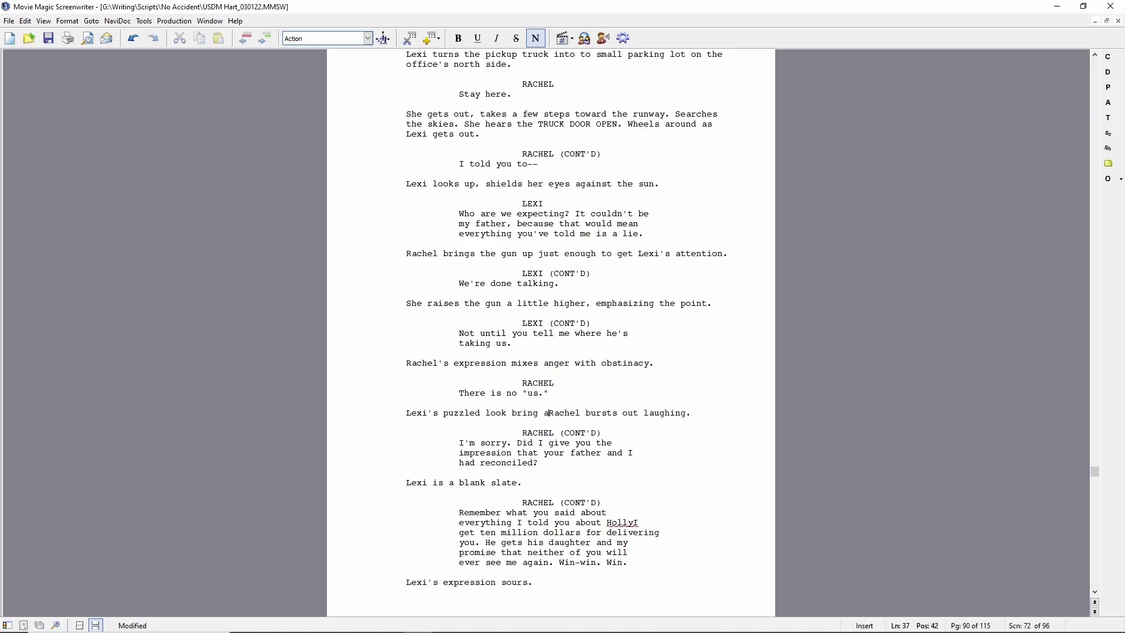
key("BackSpace")
key("BackSpace")
type("s a saracastic chuckles from")
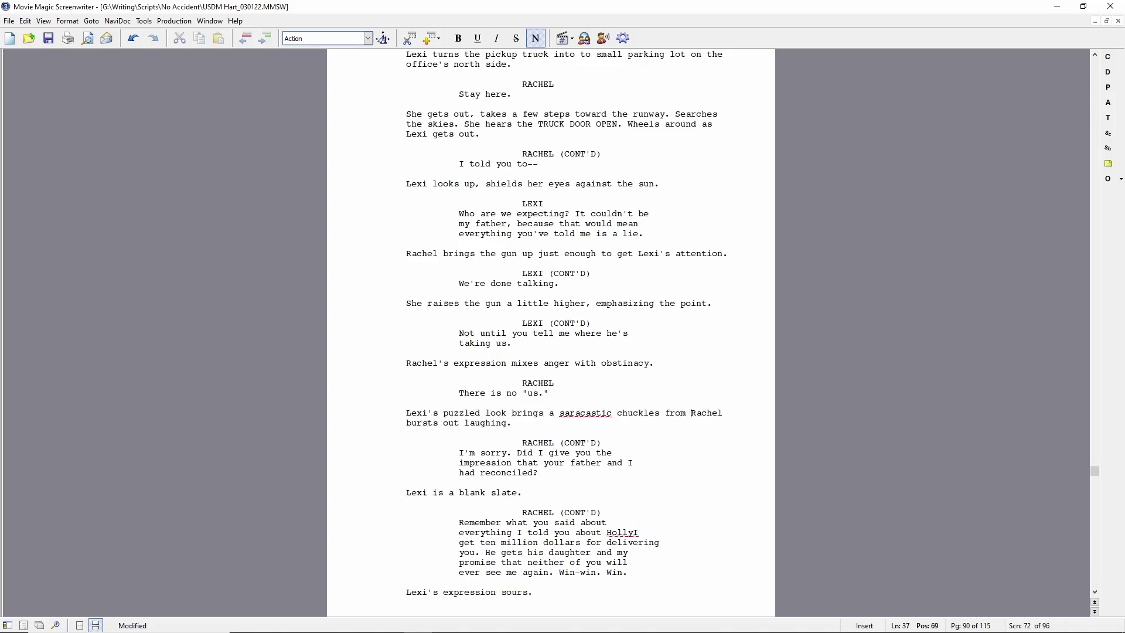
left_click(580, 412)
key("BackSpace")
left_click(654, 412)
key("BackSpace")
left_click(712, 412)
key("shift+Down")
type(".")
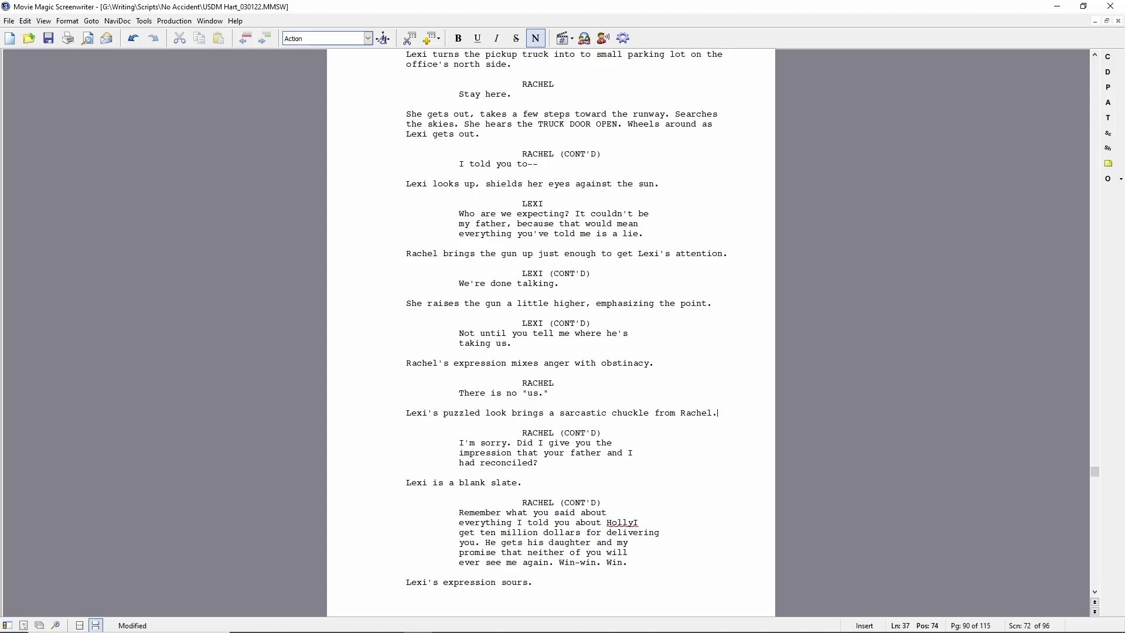
Reword Rachel's speech to "When did I give you the impression that your father and I had reconciled?"
left_click(491, 444)
type("When did I")
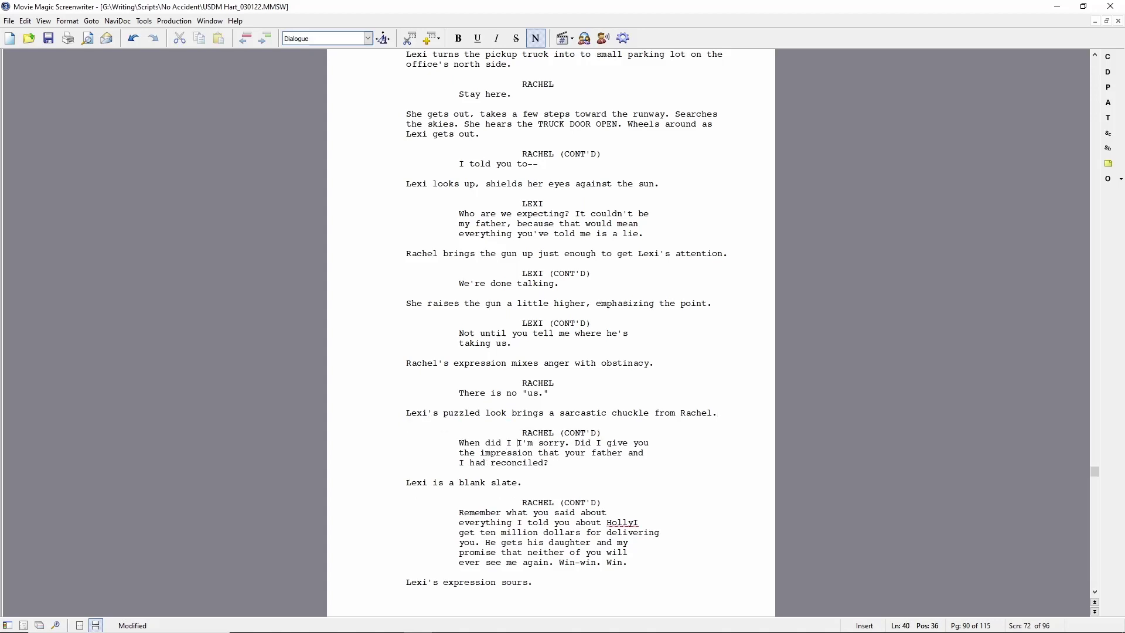
key("ctrl+shift+Right")
key("ctrl+shift+Right")
key("ctrl+shift+Right")
key("Delete")
Replace "Lexi is a blank slate." with "Things suddenly become clear to Lexi." and start a LEXI speech below it
key("Down")
key("Home")
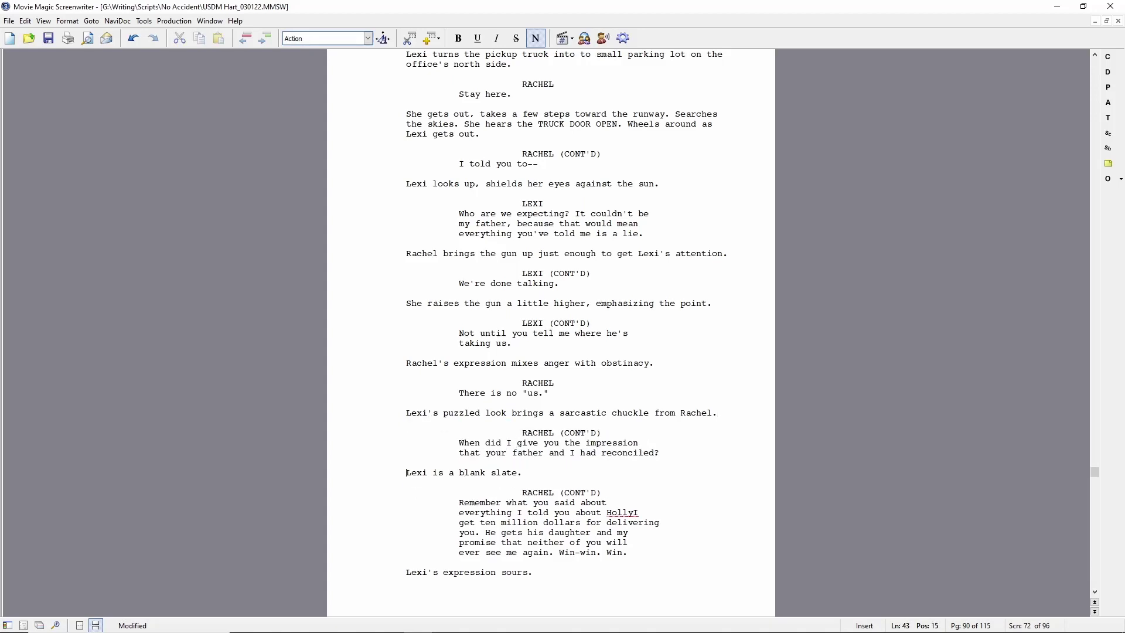
key("shift+End")
type("Rach")
key("BackSpace")
key("BackSpace")
key("BackSpace")
key("BackSpace")
type("Things suddenly become clear to Lexi.")
key("Return")
type("LEXI")
key("Return")
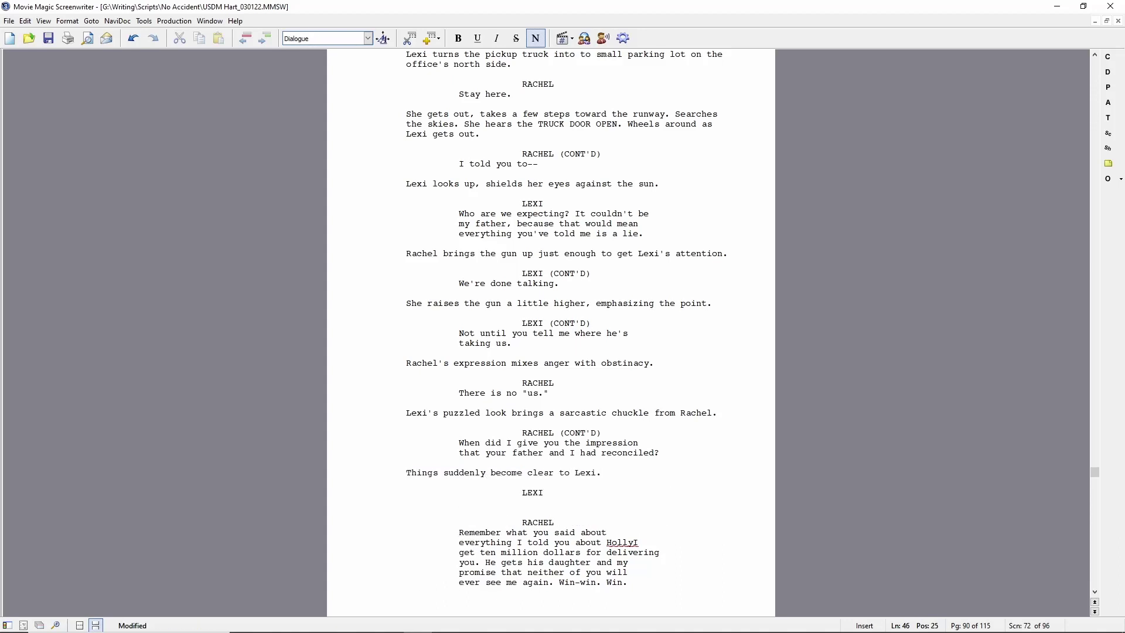
type("He's paying you to deliver")
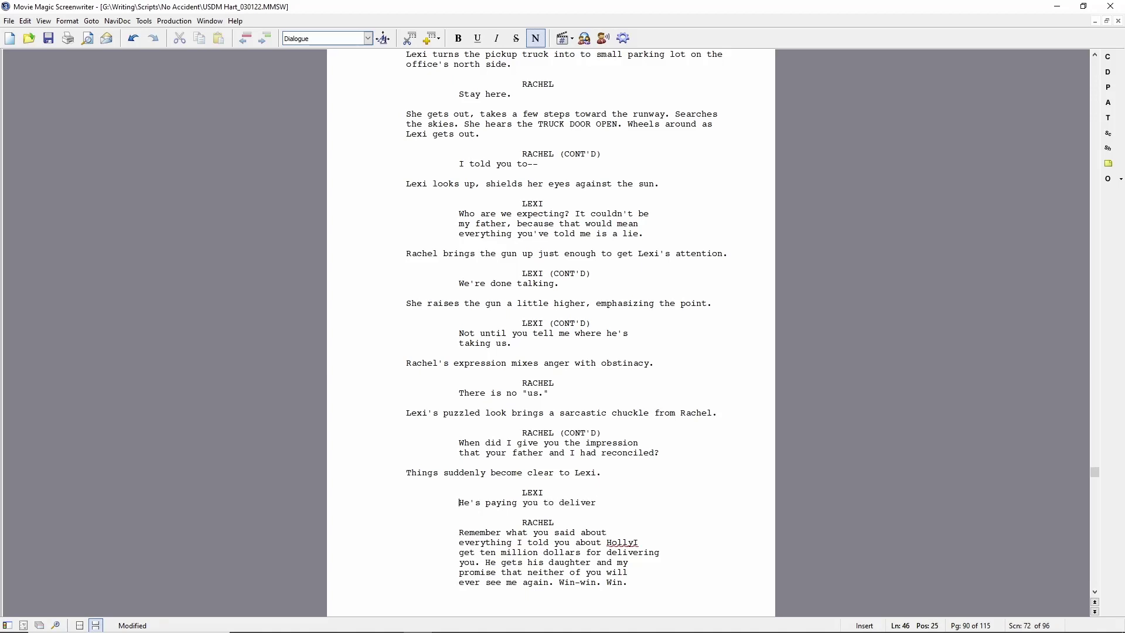
type("Holly was never the one")
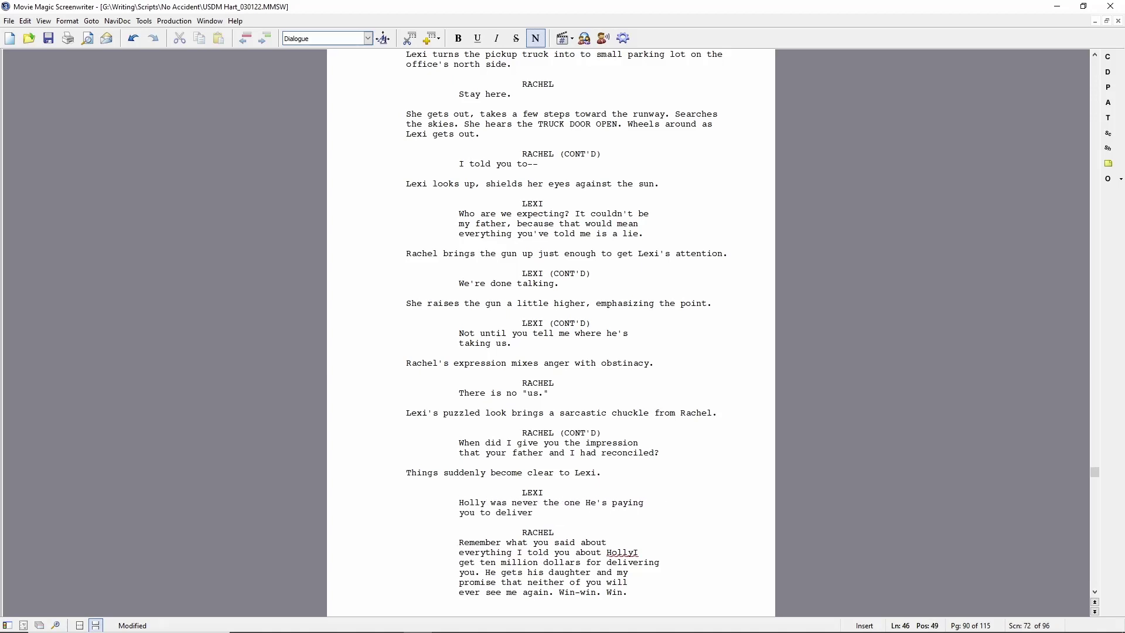
key("Home")
key("shift+Down")
key("shift+Down")
type("You're getting the payday.")
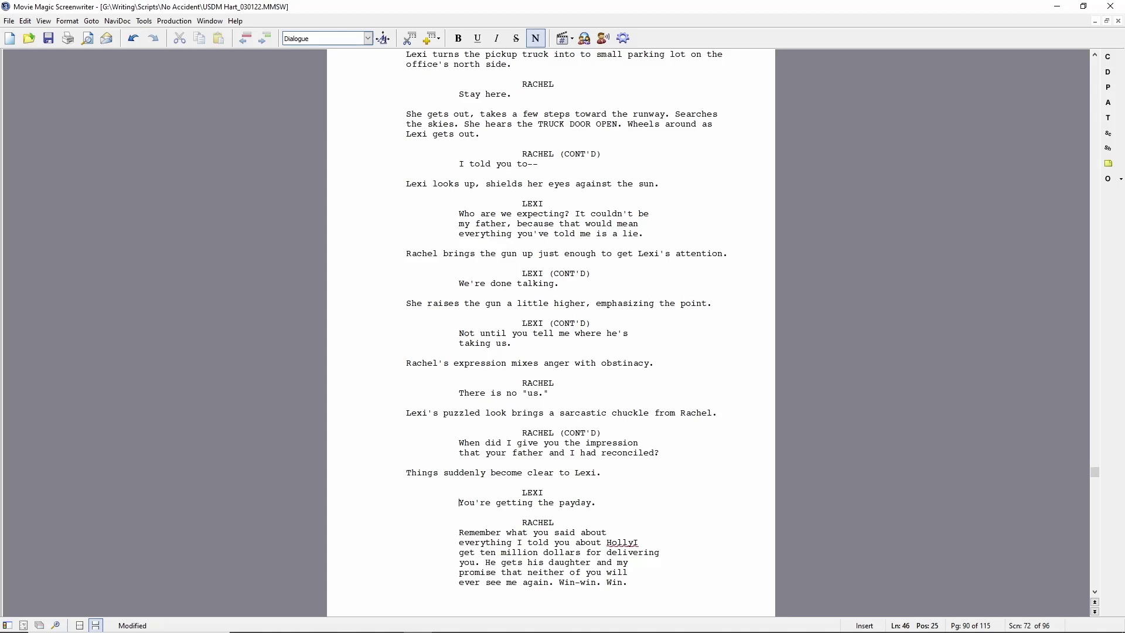
Make Lexi's speech read "Holly isn't getting the payday. You are." with the leftover draft text removed
type("Holly isn't getting the payday. You are.")
key("shift+End")
key("Delete")
Add a RACHEL speech reading "And considering the hell he put me through, he's getting a bargain." and clear the leftover draft words
key("Return")
type("R")
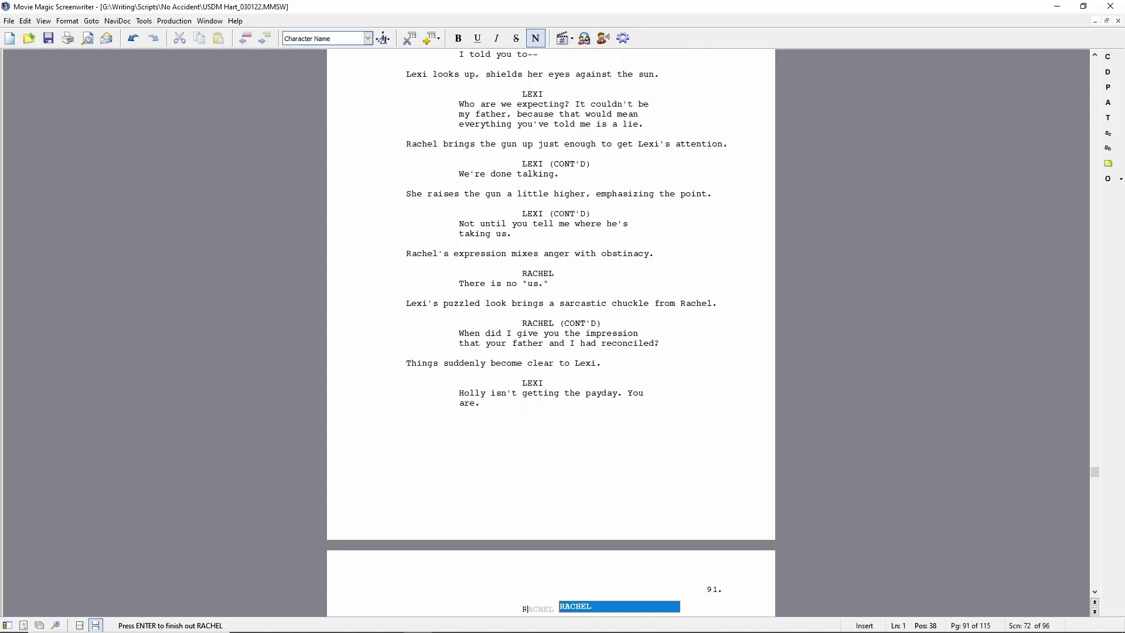
key("Return")
type("Tw")
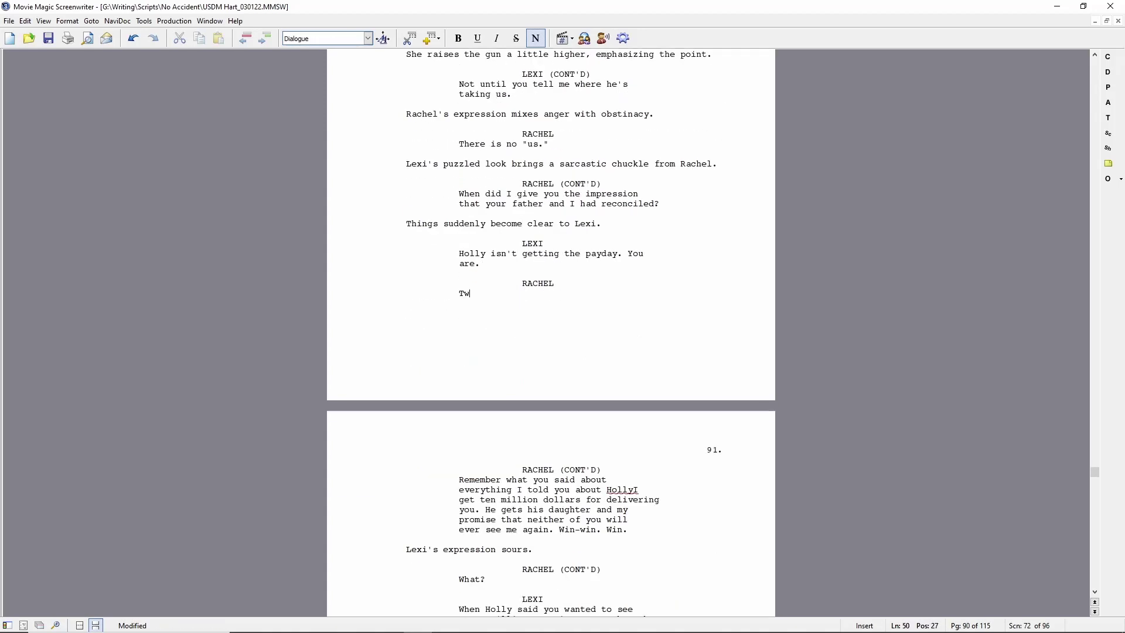
type("elve years in the making.")
key("shift+Home")
type("Consdering th")
key("Home")
type("And considering the")
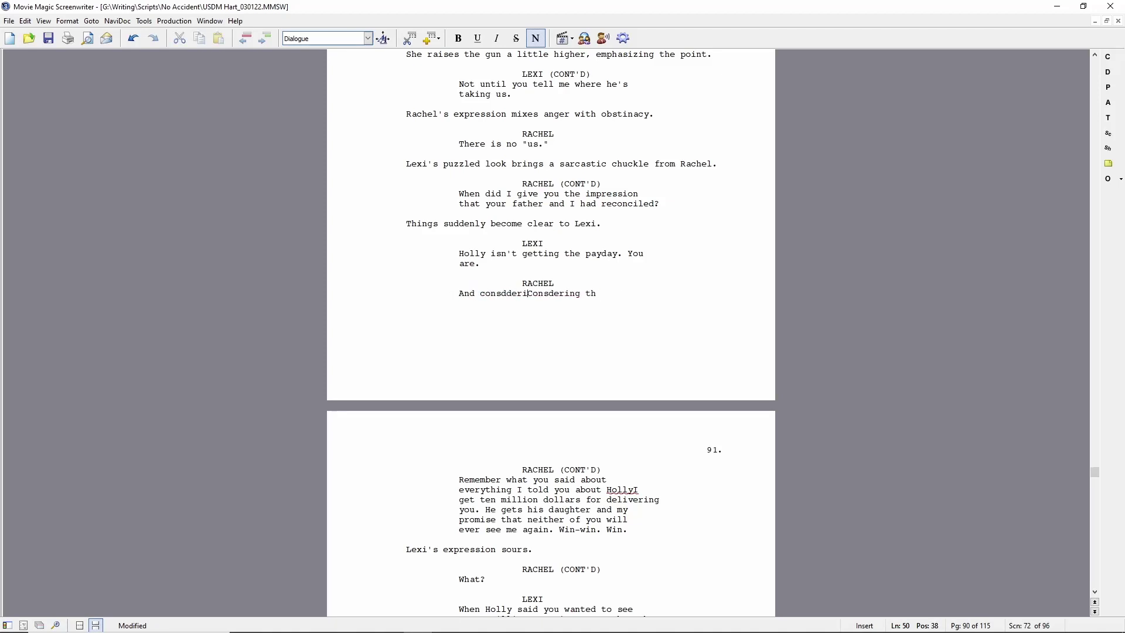
type(" hell he put me through, ")
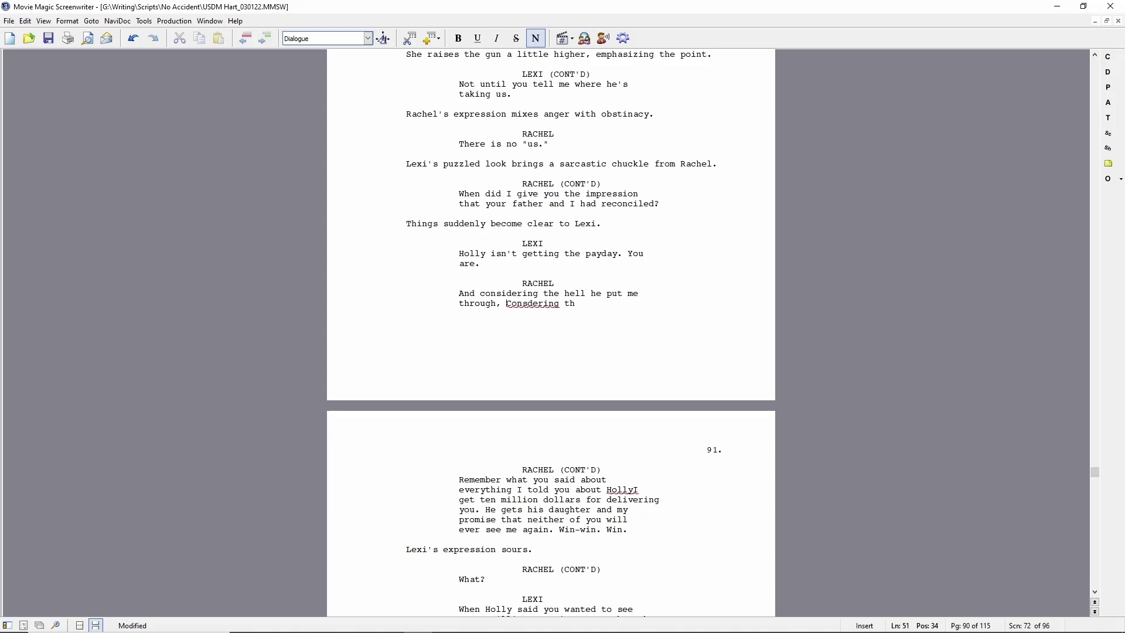
type("he's getting a bargain.")
key("shift+End")
key("Delete")
type("He's getting a barg")
key("BackSpace")
key("BackSpace")
key("BackSpace")
key("BackSpace")
key("BackSpace")
key("BackSpace")
key("BackSpace")
key("BackSpace")
key("BackSpace")
key("BackSpace")
key("BackSpace")
key("BackSpace")
key("BackSpace")
key("BackSpace")
key("BackSpace")
key("BackSpace")
key("BackSpace")
key("BackSpace")
key("BackSpace")
key("Down")
key("Down")
key("Up")
type("lexi")
key("BackSpace")
key("BackSpace")
key("BackSpace")
key("BackSpace")
Add a LEXI speech after Rachel's bargain line reading "I'm guessing the hell include childbirth?"
key("End")
key("Return")
type("lexi")
key("Return")
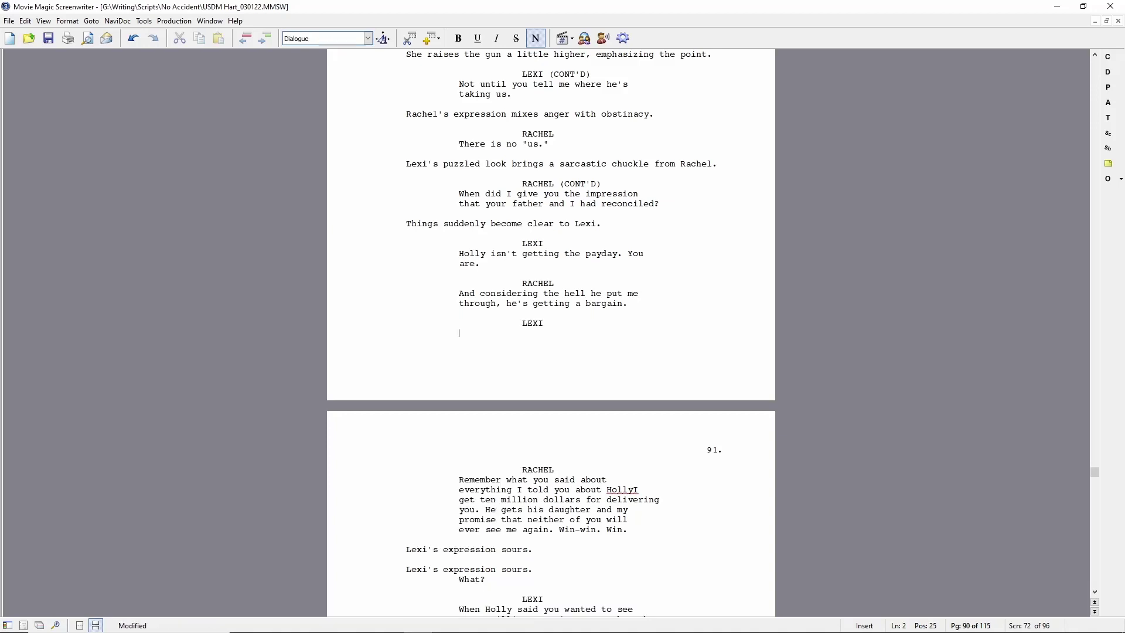
type("I'm guessing the hell include ")
type("childbirth")
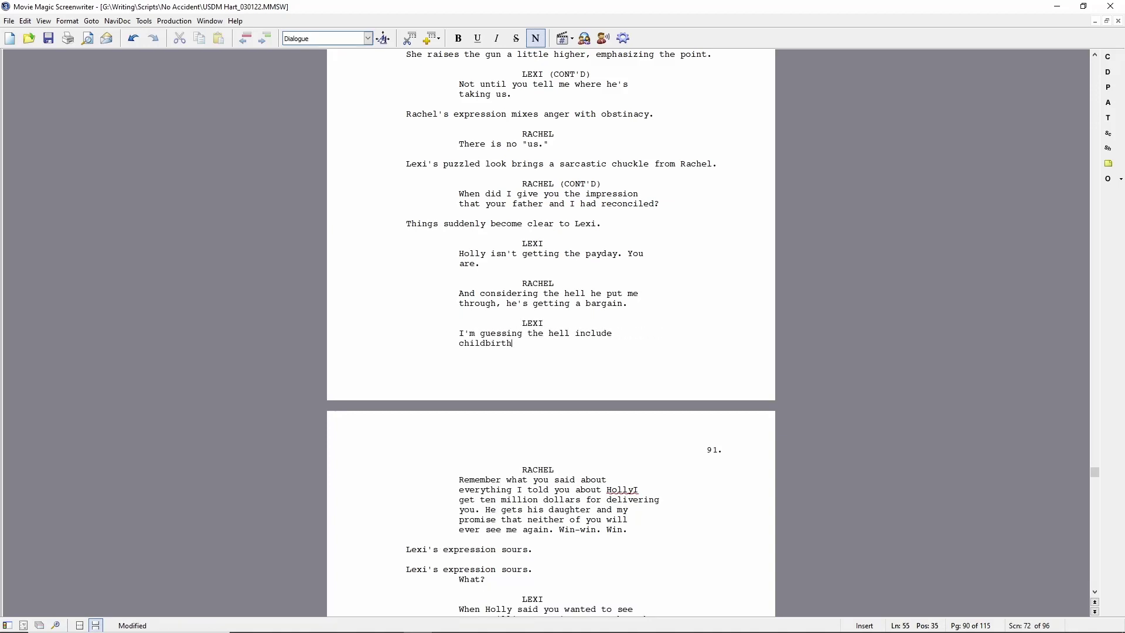
type("?")
Add a RACHEL reply reading "And the six years that followed." followed by a "(beat)" parenthetical
key("Return")
key("Return")
type("And the six years")
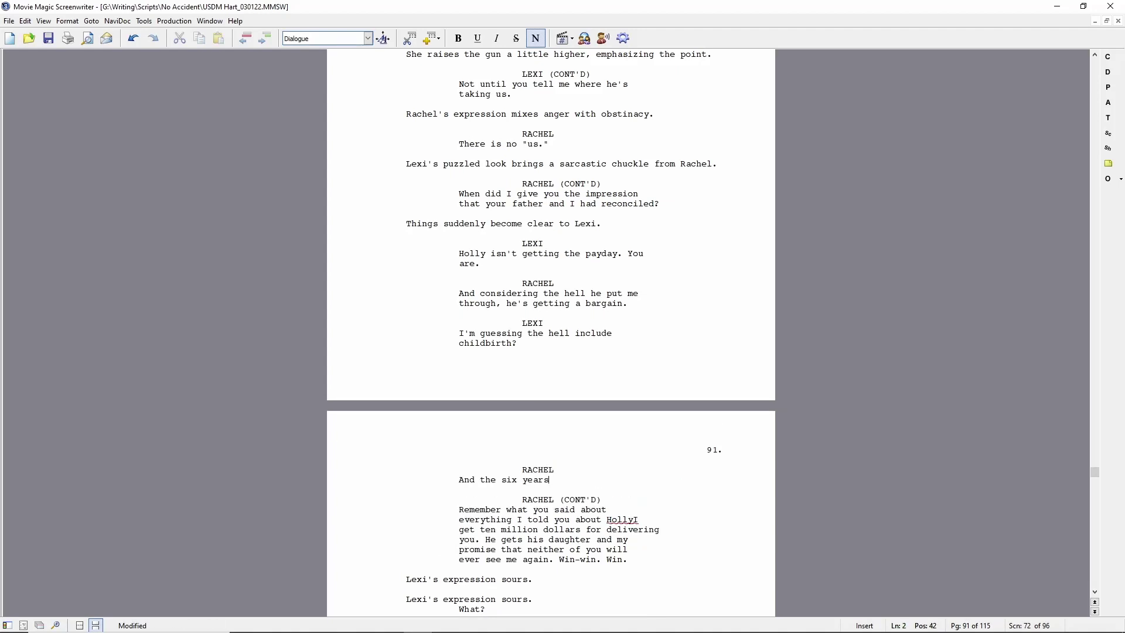
type(" that follcwed.")
key("Return")
type("(beat")
key("Return")
type("He never once")
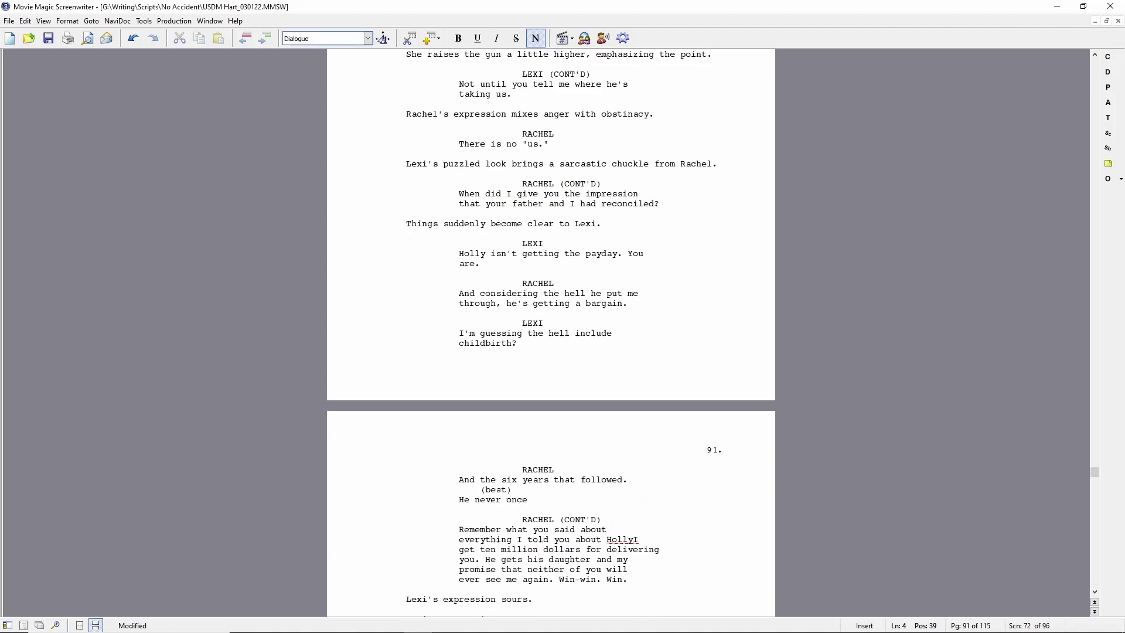
type(" asked me if I want")
key("shift+Home")
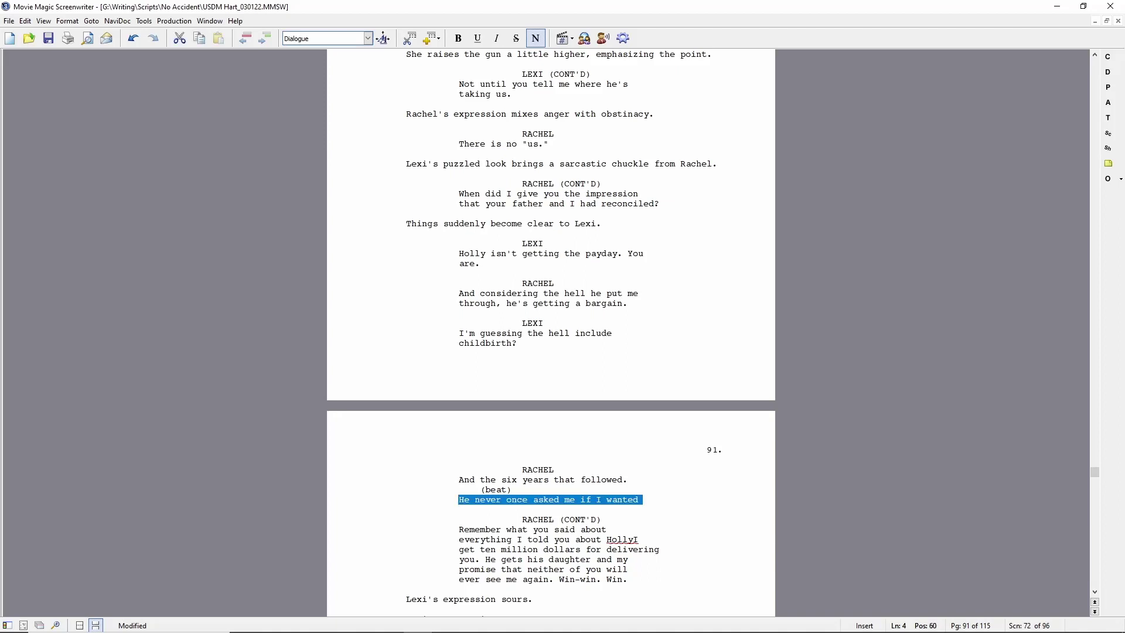
Continue Rachel's speech with "The term 'Planned Parenthood' wasn't even in his vocabulary." and add the action "Lexi throws up in her mouth a little."
type("The term \"Plann")
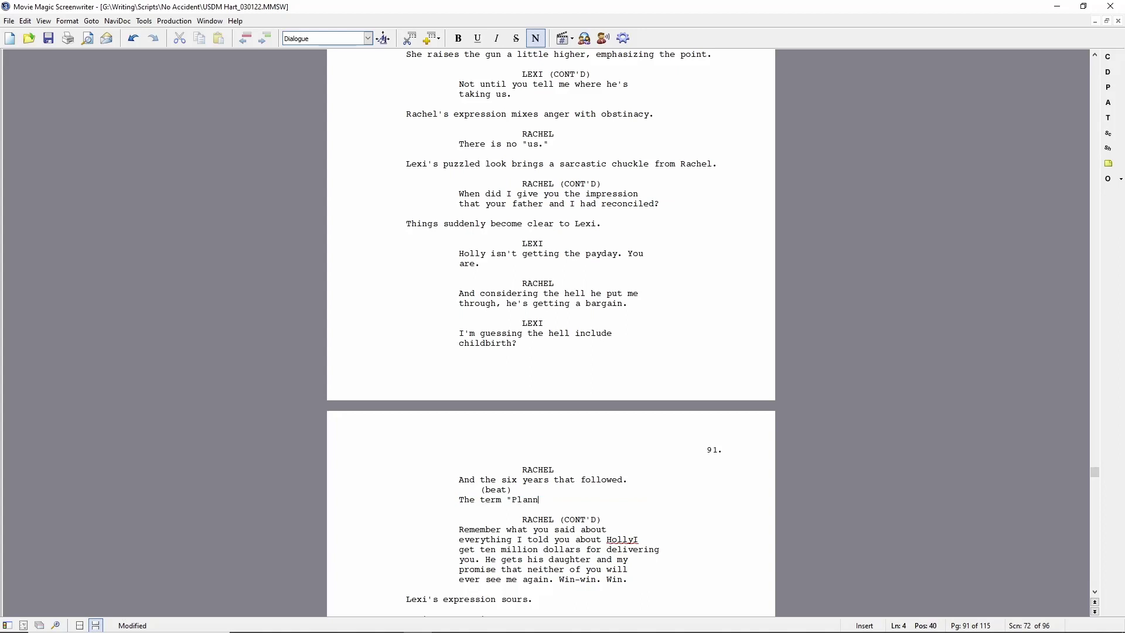
type("ed Parenthood\" wasn't even in his vocabulary.")
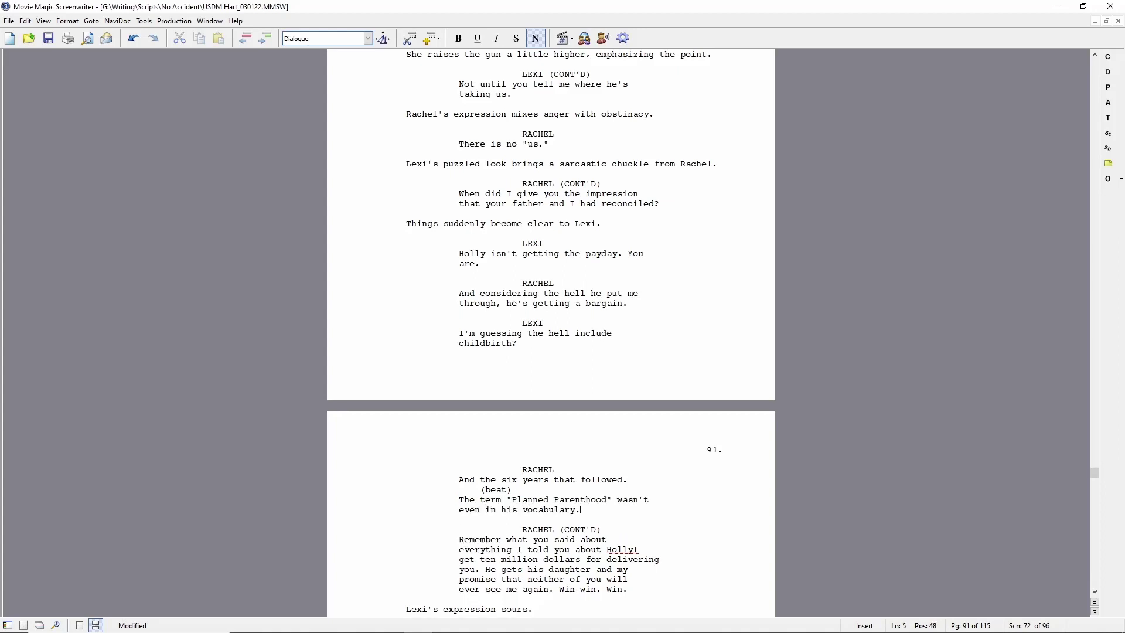
key("Return")
type("Lexi throws up in her mouth a little.")
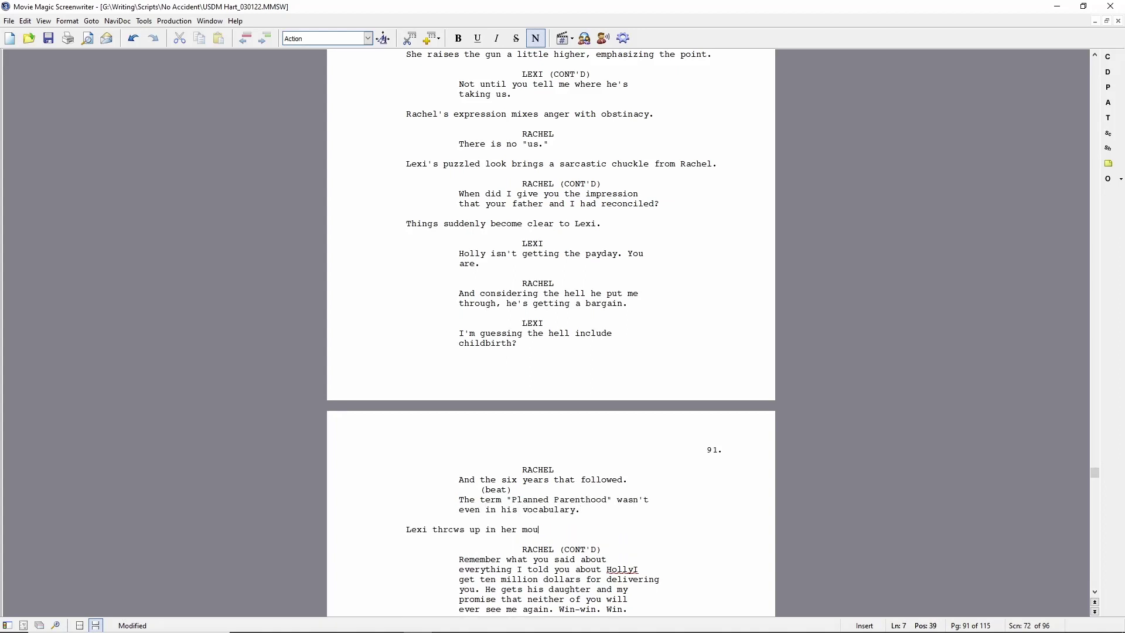
Add a LEXI speech reading "You do realize the child he forced you not to kill is standing right in front of you."
key("Return")
key("Tab")
key("Return")
type("You do realize the ")
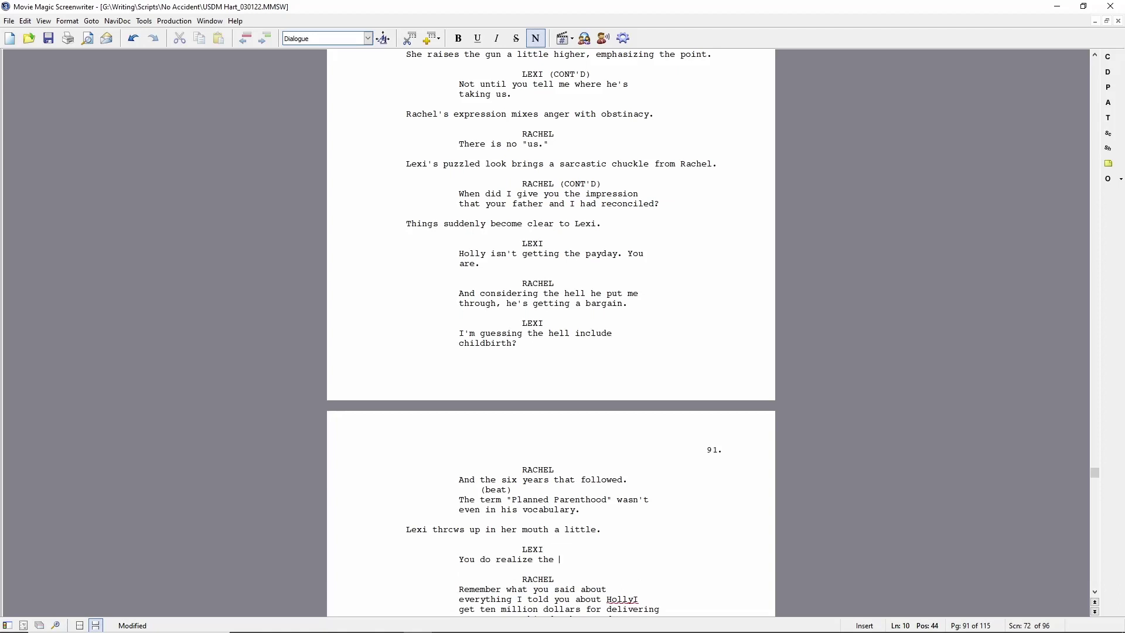
type("child he forced you")
key("BackSpace")
key("BackSpace")
key("BackSpace")
key("BackSpace")
type("he forced you not to kill is standing right in front of you.")
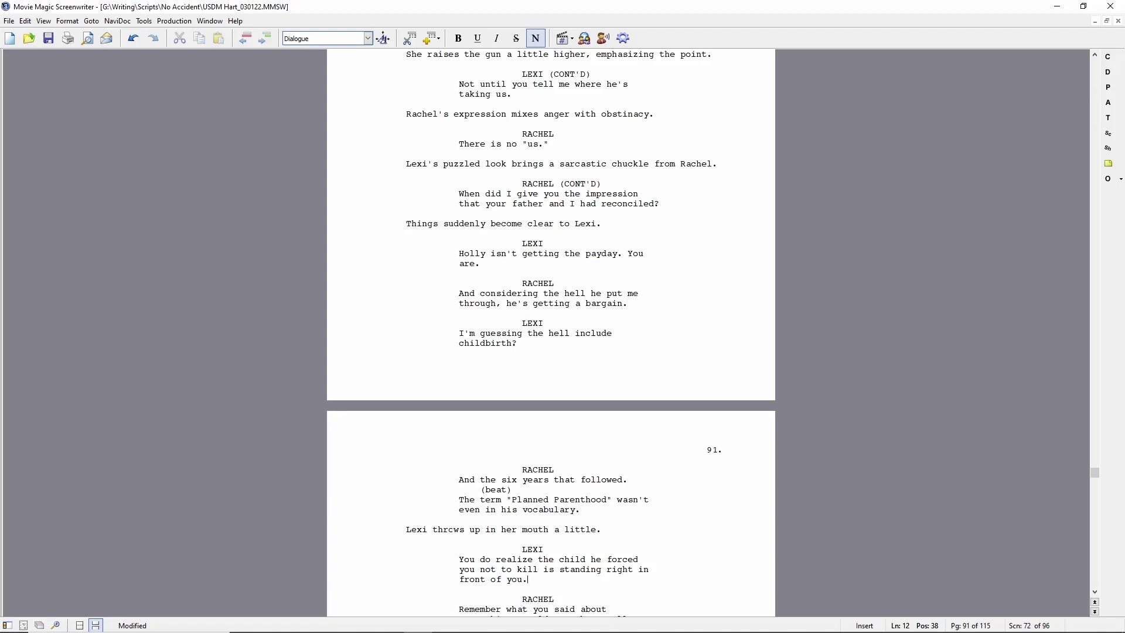
Reword the action line about Lexi throwing up to "Lexi checks her anger. Points at the gun."
left_click_drag(432, 529, 601, 529)
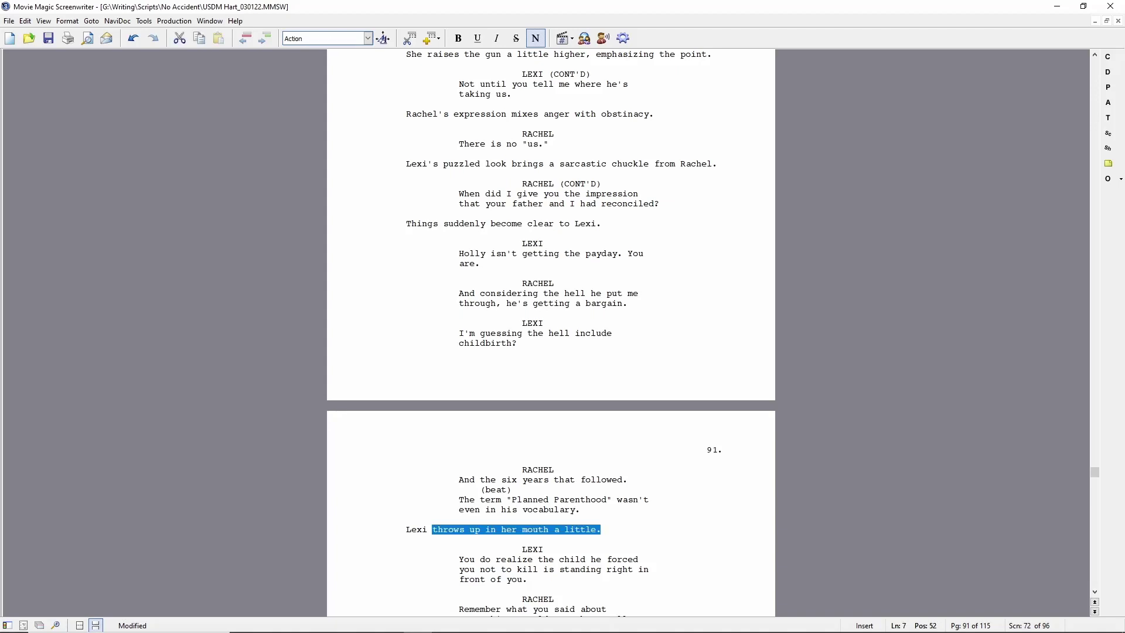
type("chok")
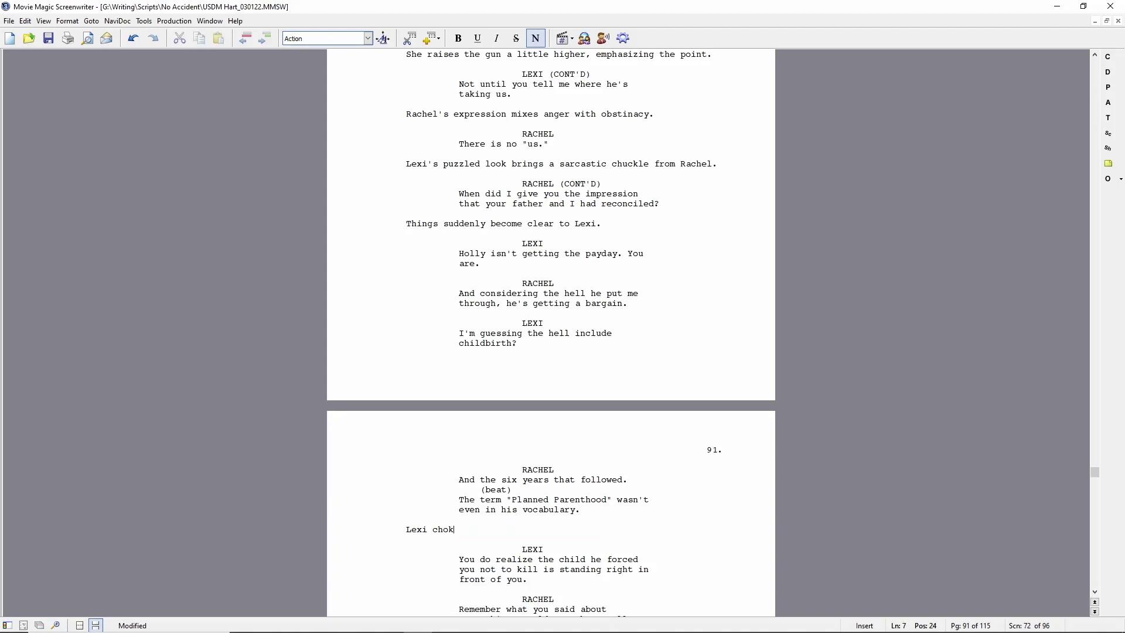
type("ecks her anger. Points at the gun.")
Insert a LEXI speech reading "Never too late." directly after the action line about the gun
key("Return")
type("L")
key("Return")
type("Never too late.")
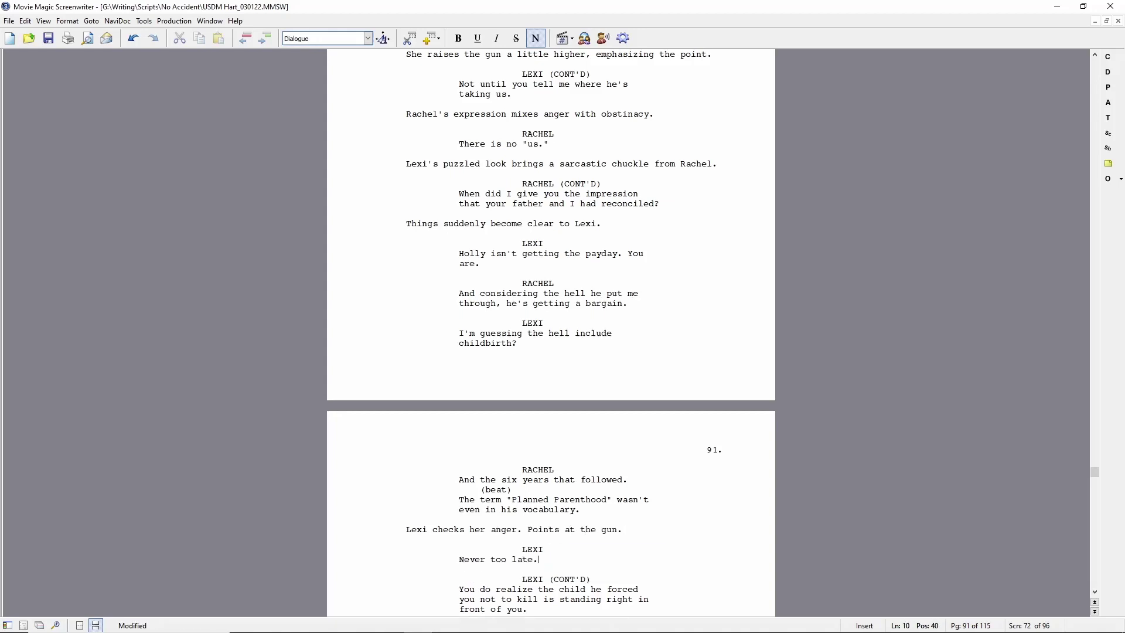
Add an empty RACHEL speech after Lexi's "Never too late."
key("Return")
key("Tab")
type("R")
key("Return")
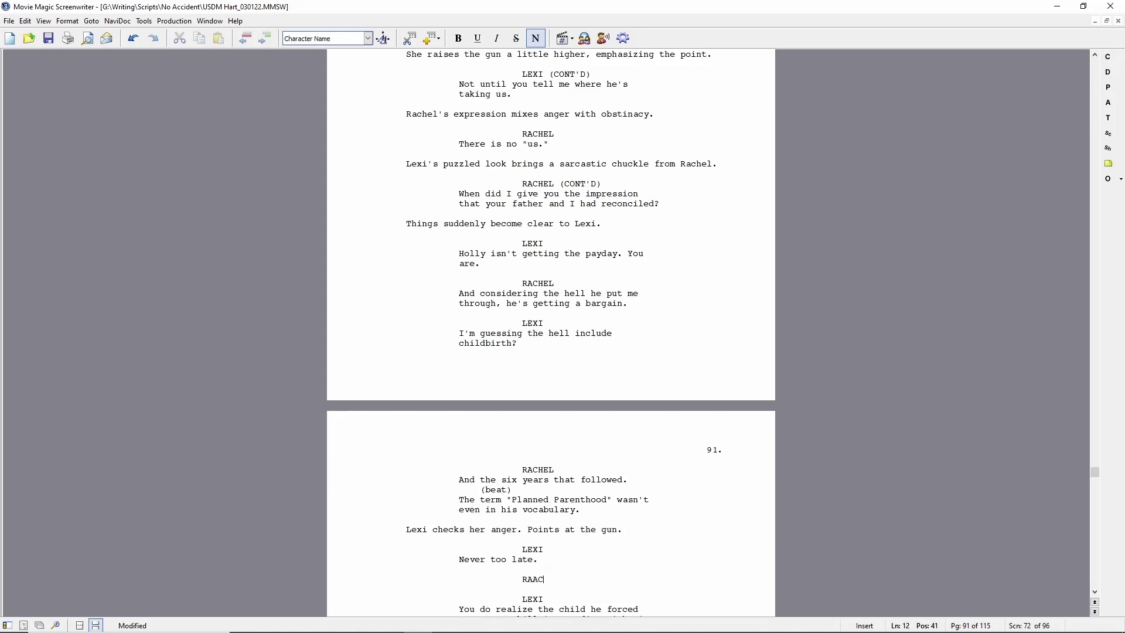
Delete the old exchange from Lexi's "You do realize the child" speech up to her line "So this was never about reconnecting."
key("shift+Down")
key("shift+Down")
key("shift+Down")
key("shift+Down")
key("shift+Down")
key("shift+Down")
key("shift+Down")
key("shift+Down")
key("shift+Down")
key("shift+Down")
key("shift+Down")
key("shift+Down")
key("shift+Down")
key("shift+Down")
key("shift+Down")
key("shift+Down")
key("shift+Down")
key("shift+Down")
key("shift+Down")
key("shift+Down")
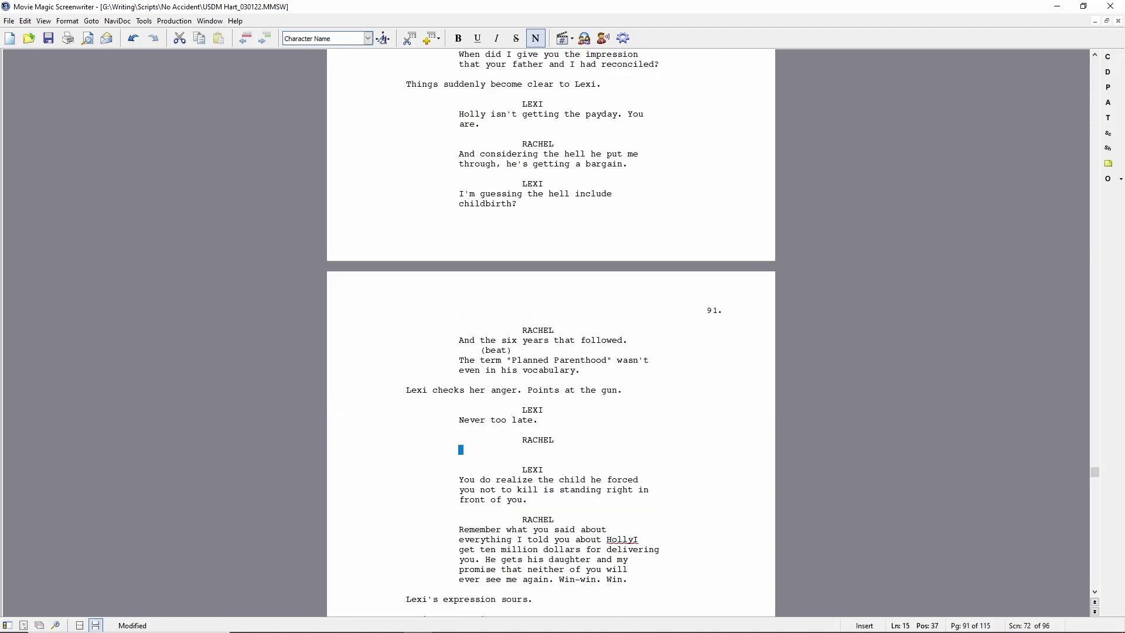
key("shift+Down")
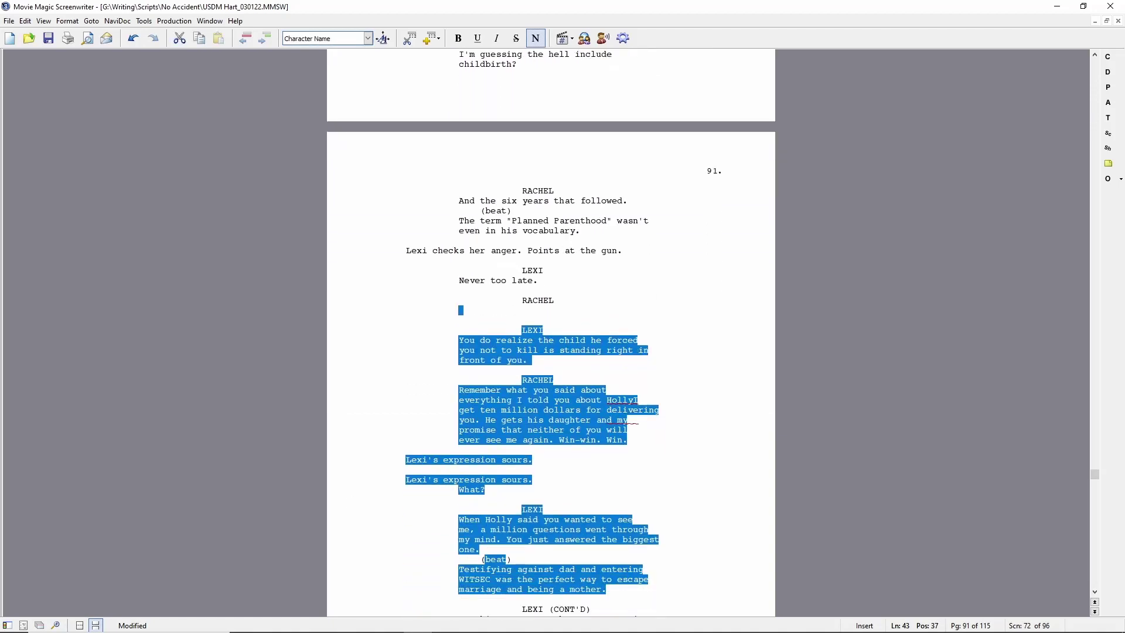
key("Delete")
key("shift+Down")
key("shift+Down")
key("shift+Down")
key("shift+Down")
key("shift+Down")
key("shift+Down")
key("shift+Down")
key("shift+Down")
key("shift+Down")
key("shift+Down")
key("shift+Up")
key("shift+Up")
key("shift+Up")
key("shift+Up")
key("shift+Up")
key("shift+Up")
key("shift+Up")
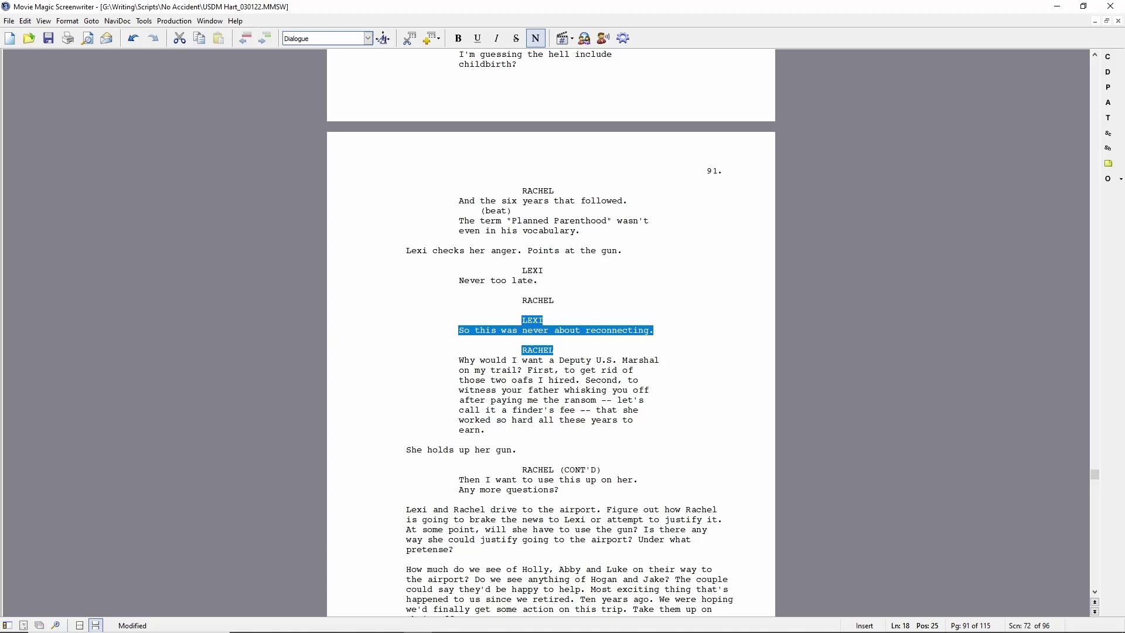
Replace Lexi's "Never too late." with "If you'd only had one of those eighteen years ago, huh?"
key("Up")
key("Up")
key("Up")
key("Up")
key("Up")
key("Up")
key("Up")
key("Up")
key("Up")
key("Up")
key("Down")
key("Down")
key("Down")
key("Down")
key("Down")
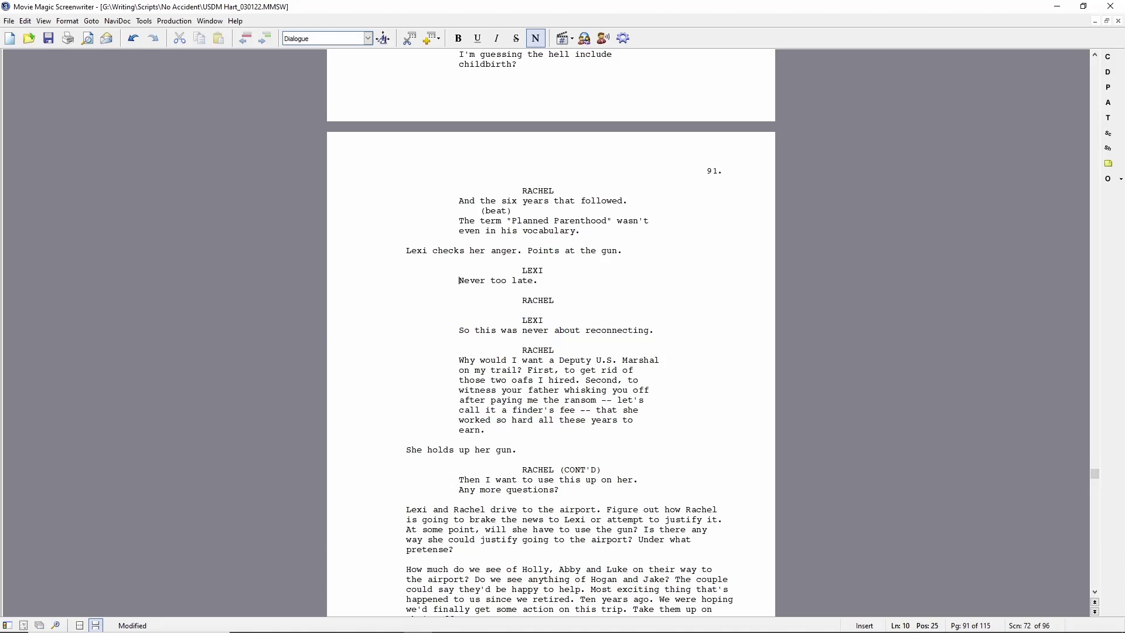
key("shift+Down")
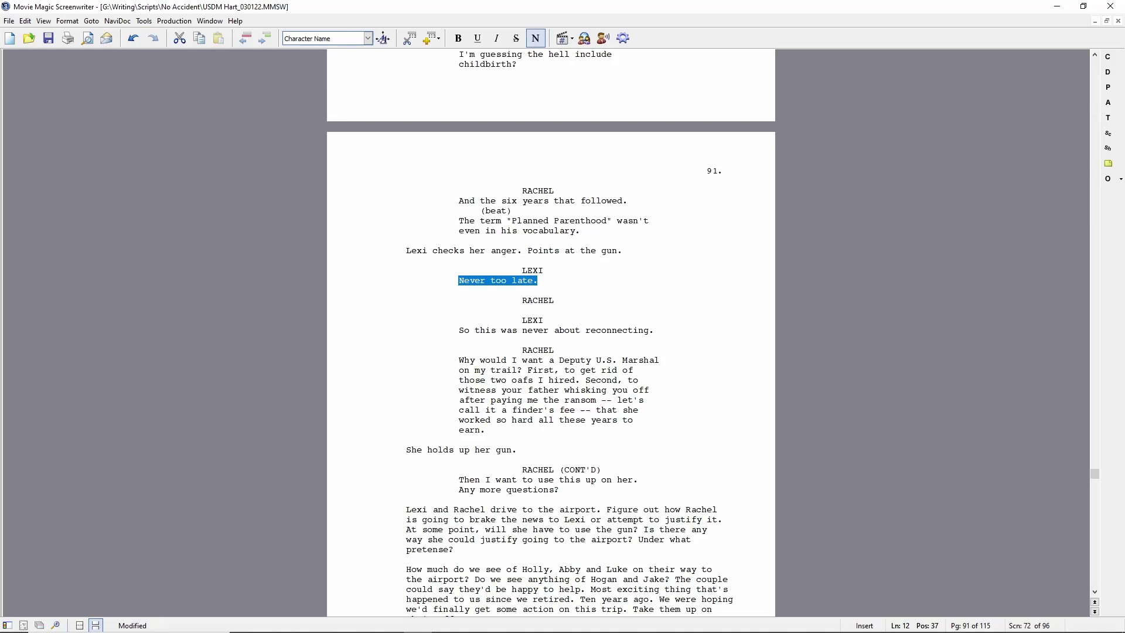
type("If you'd only had one of those ")
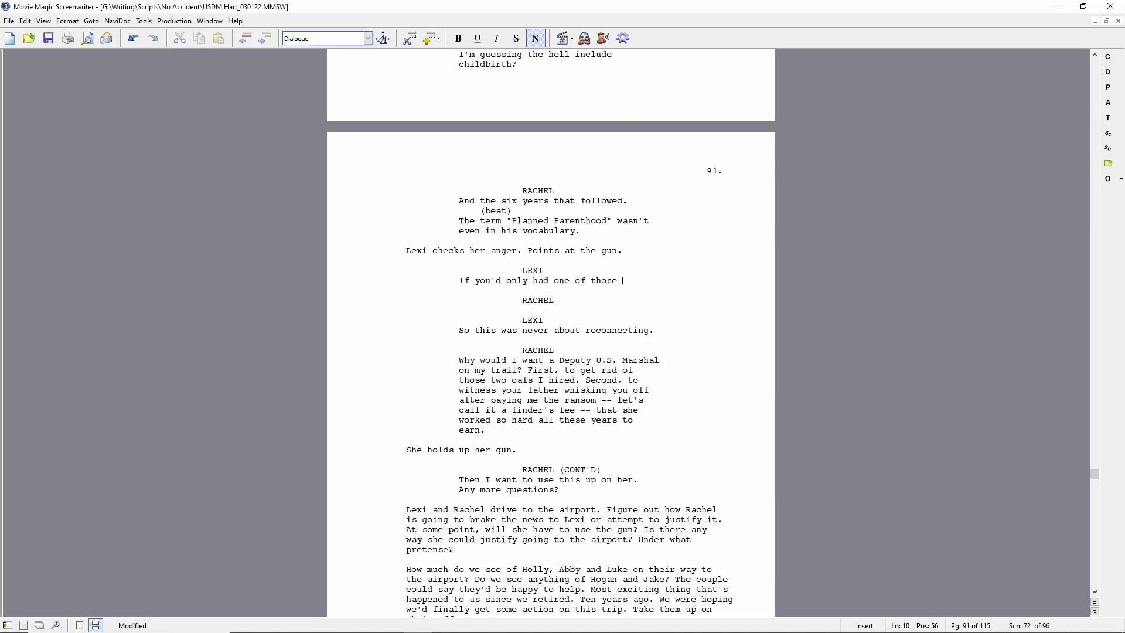
type("eighteen years ago, huh?")
Add the action lines "Rachel snaps. Pistol-whips Lexi." and "Even before Lexi hits the ground, Rachel regrets it." after Lexi's speech
key("Return")
type("Rachel")
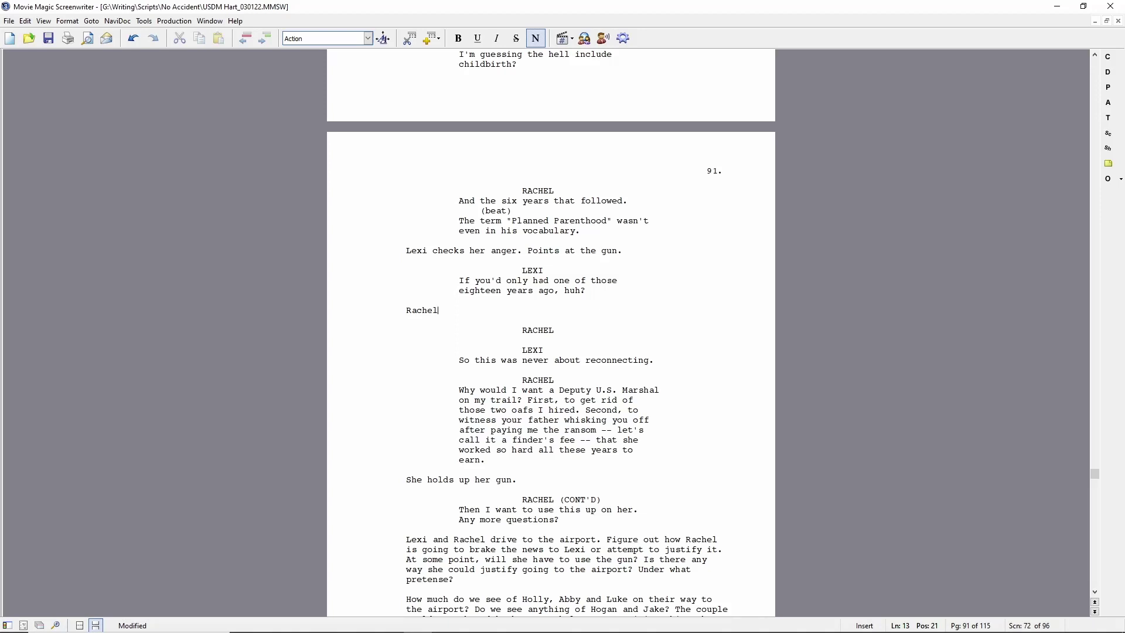
type(" snaps. Pistol-whips Lexi.")
key("Return")
type("Even")
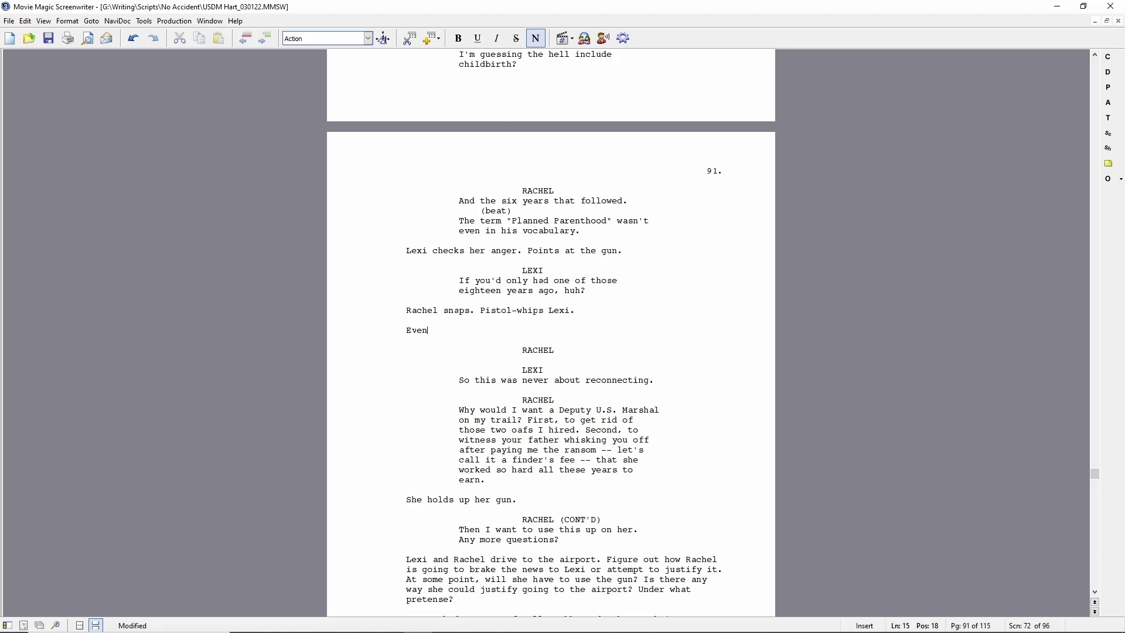
type(" before Lexi hits the ground, Rachel regret")
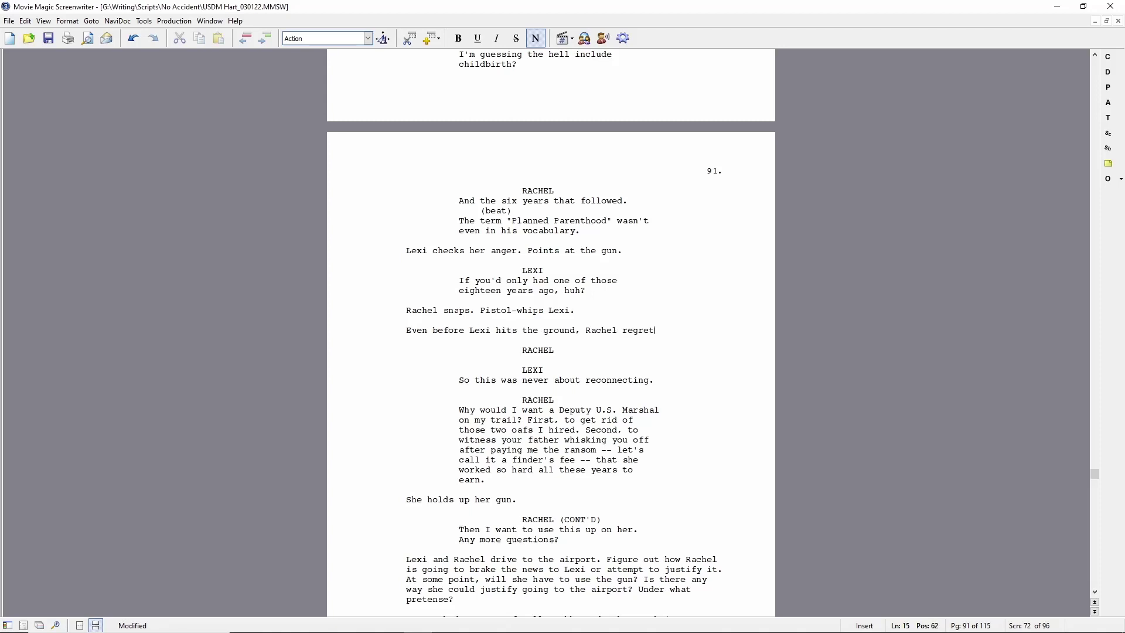
type("s it.")
Add the action "Kneels down to help her up." and a RACHEL speech reading "Why did you make me do that?"
key("Return")
type("K")
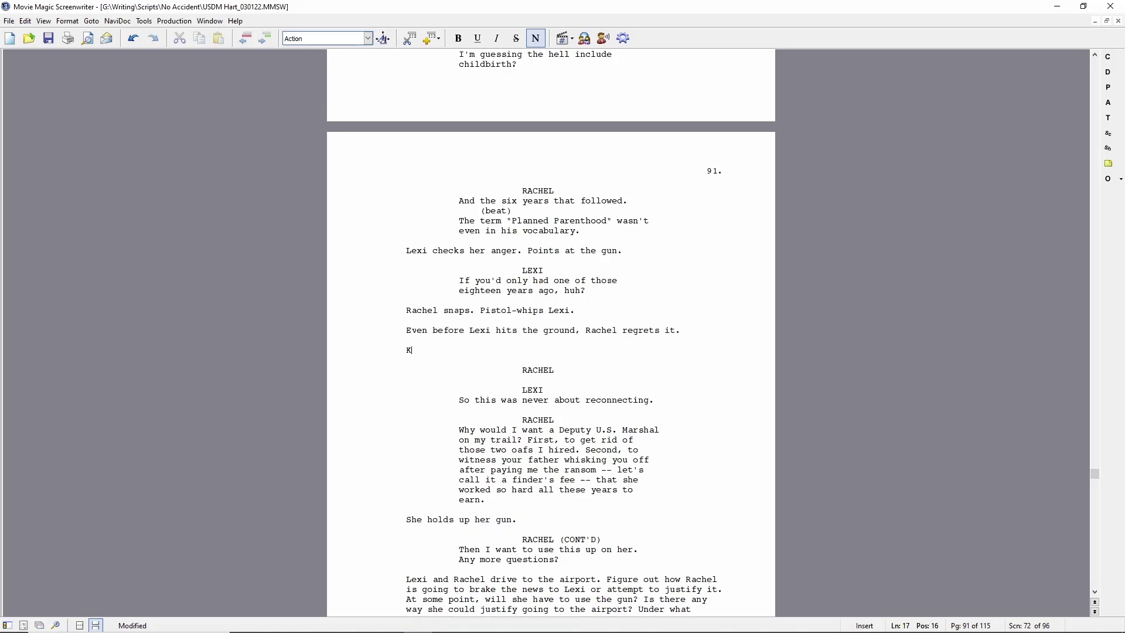
type("neels down to help her up.")
key("Return")
key("Return")
type("Why did you ma")
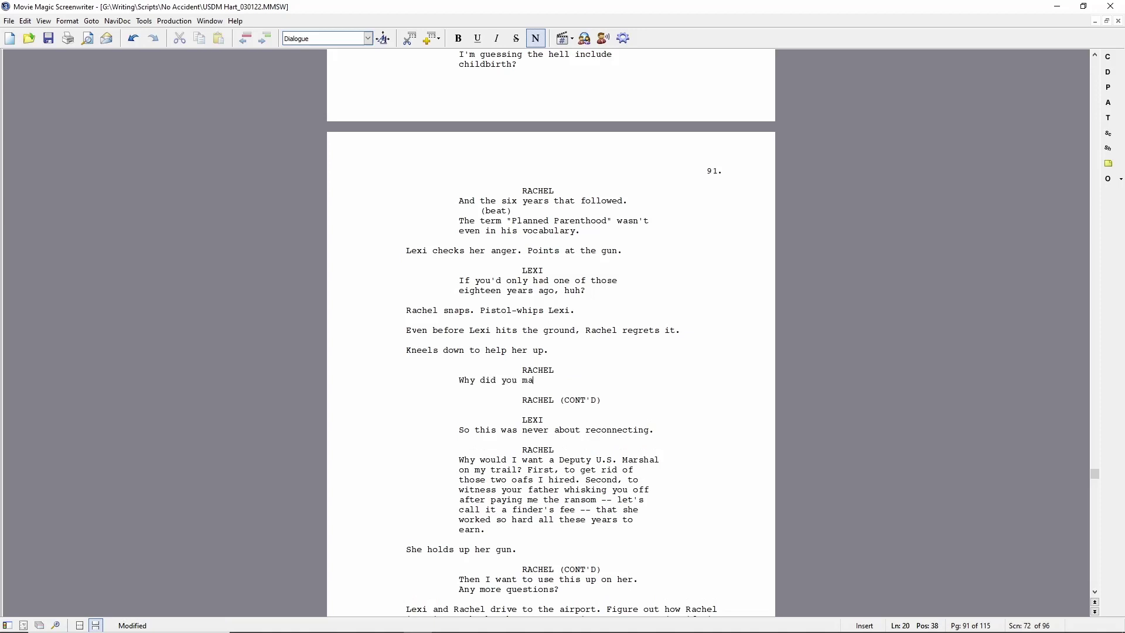
type("ke me do that?")
Change Rachel's line to "You shouldn't have made me anger." and add the action "Lexi shakes off Rachel's attempts to help her. Stands on her own."
key("shift+End")
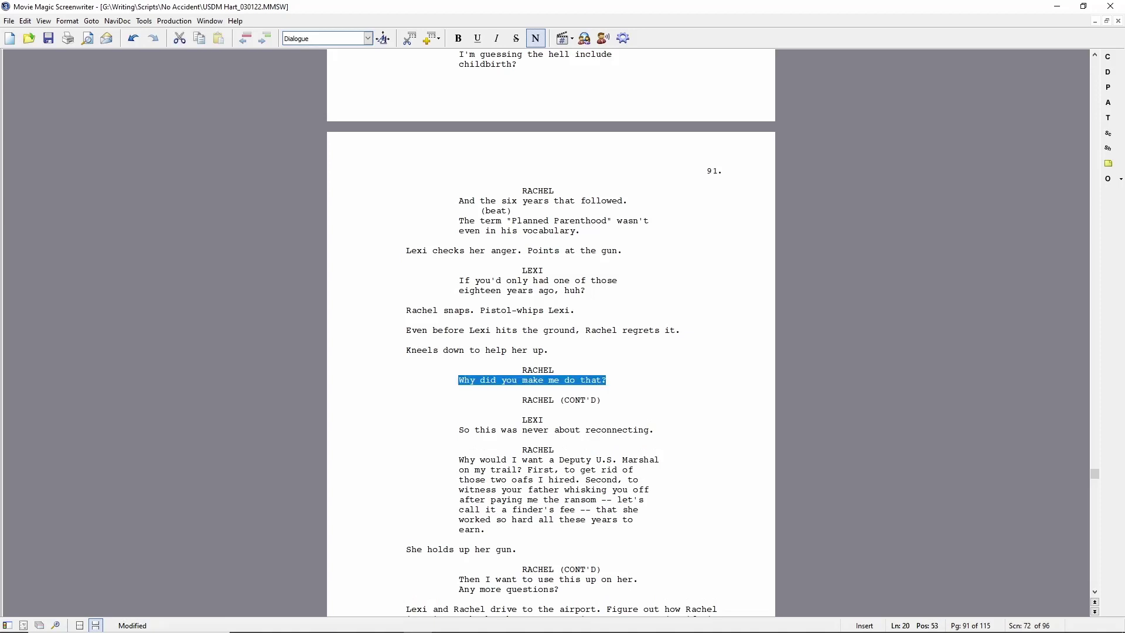
type("You shouldn't have made me anger.")
key("Return")
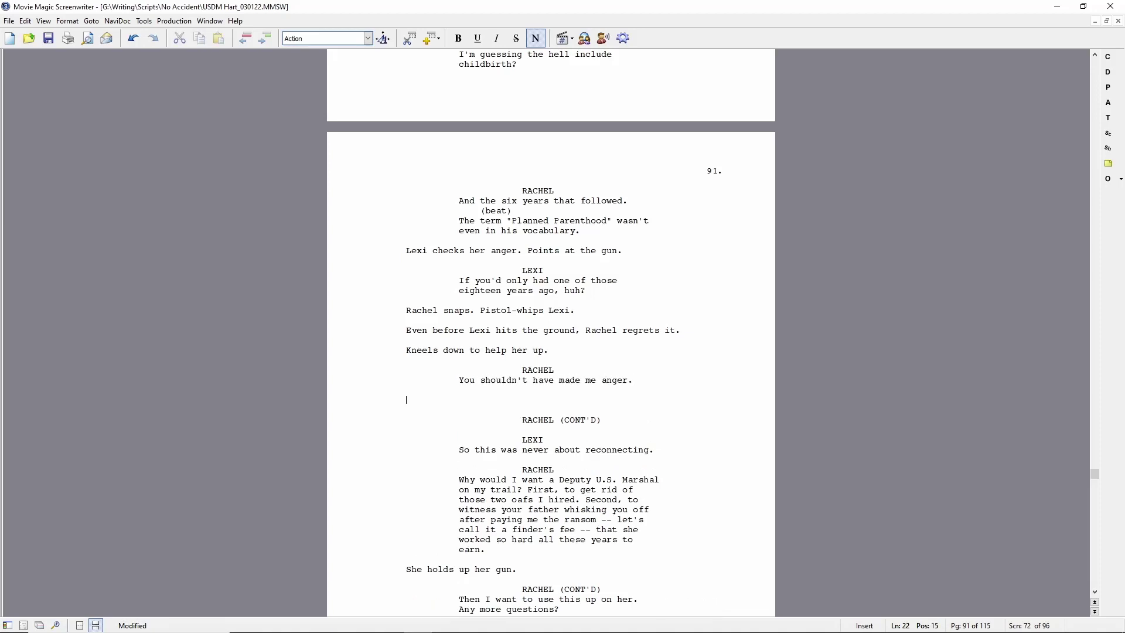
type("Lexi shakes off Rachel's attempts t")
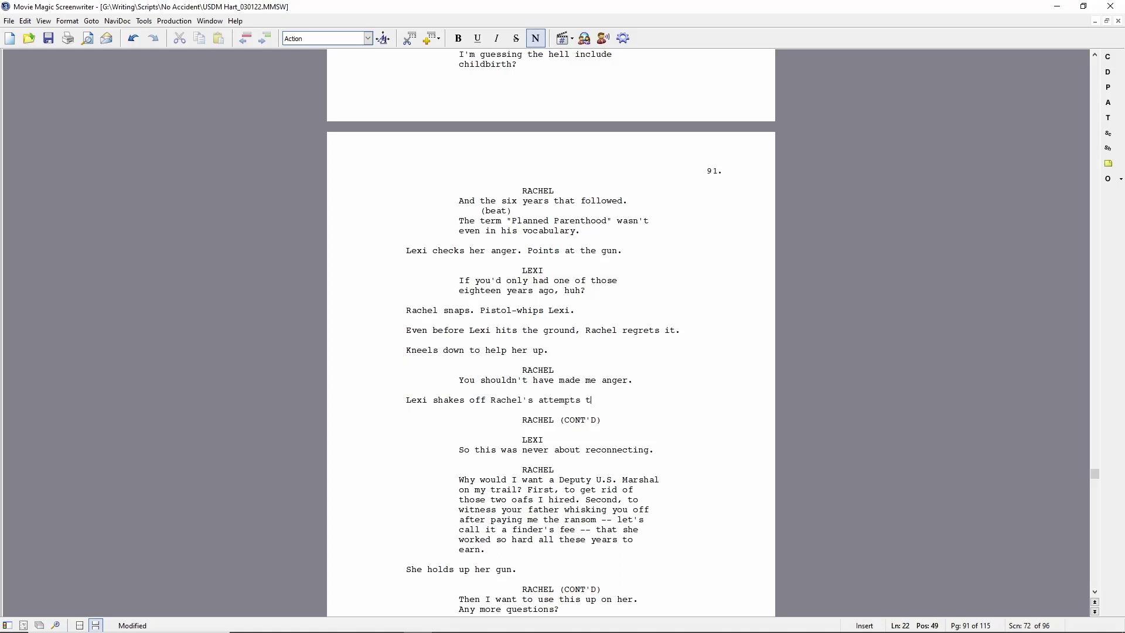
type("o help her. STands on her own.")
Add a LEXI speech reading "Holly always told me there's only one that can make you anger." and the action "Rachel doesn't get it."
key("Tab")
type("l")
key("Return")
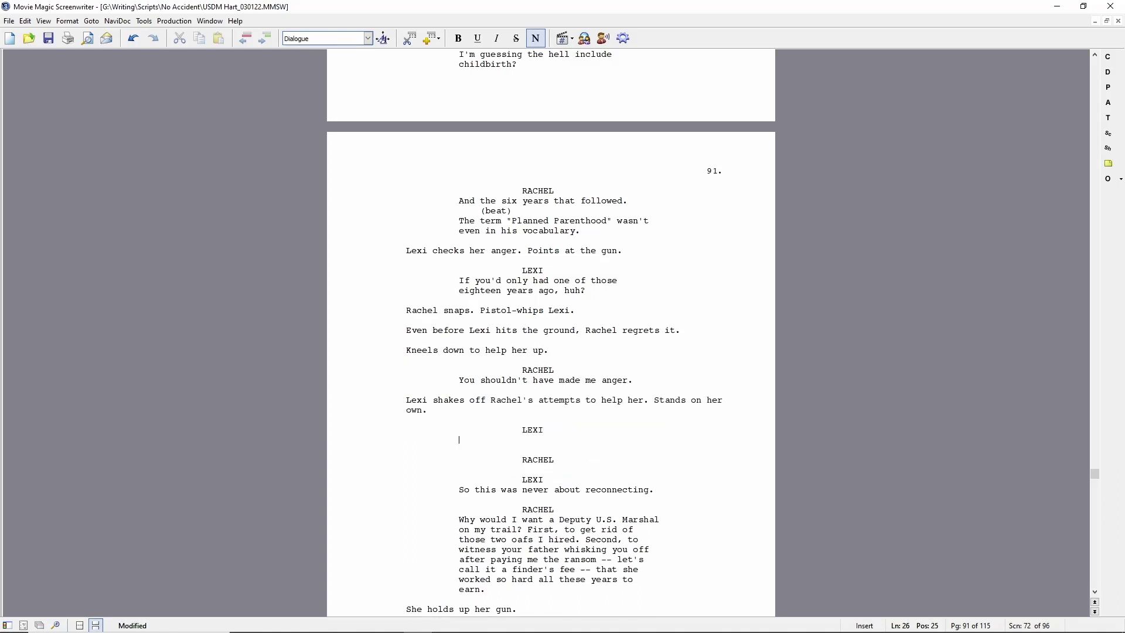
type("Holly always told me there's only ")
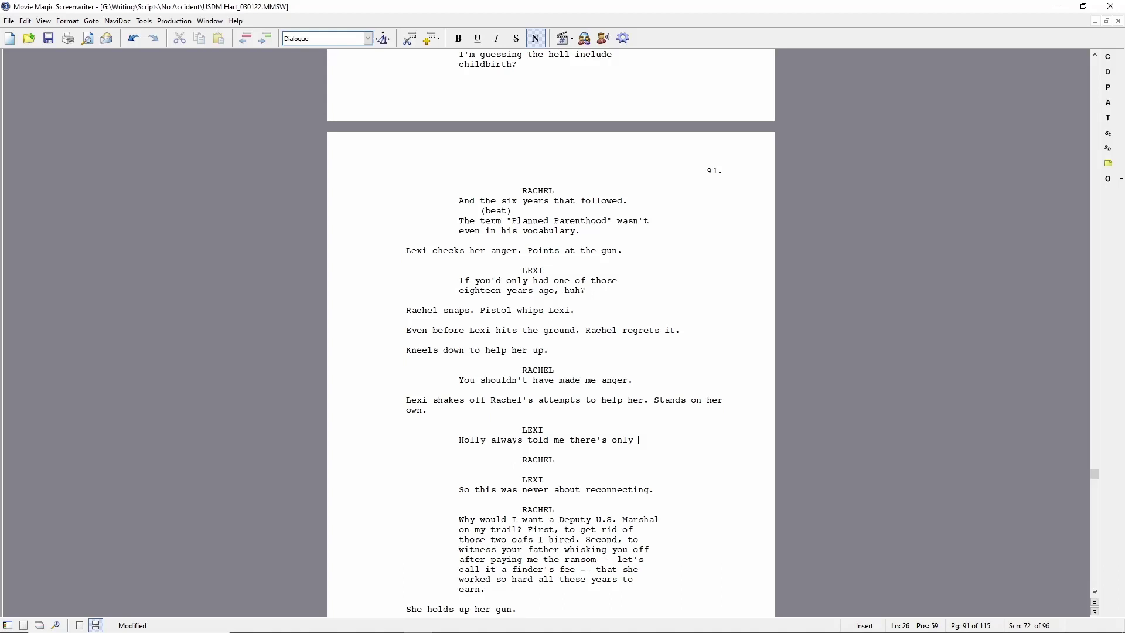
type("one that can make you anger.")
key("Return")
type("Rachel doesn")
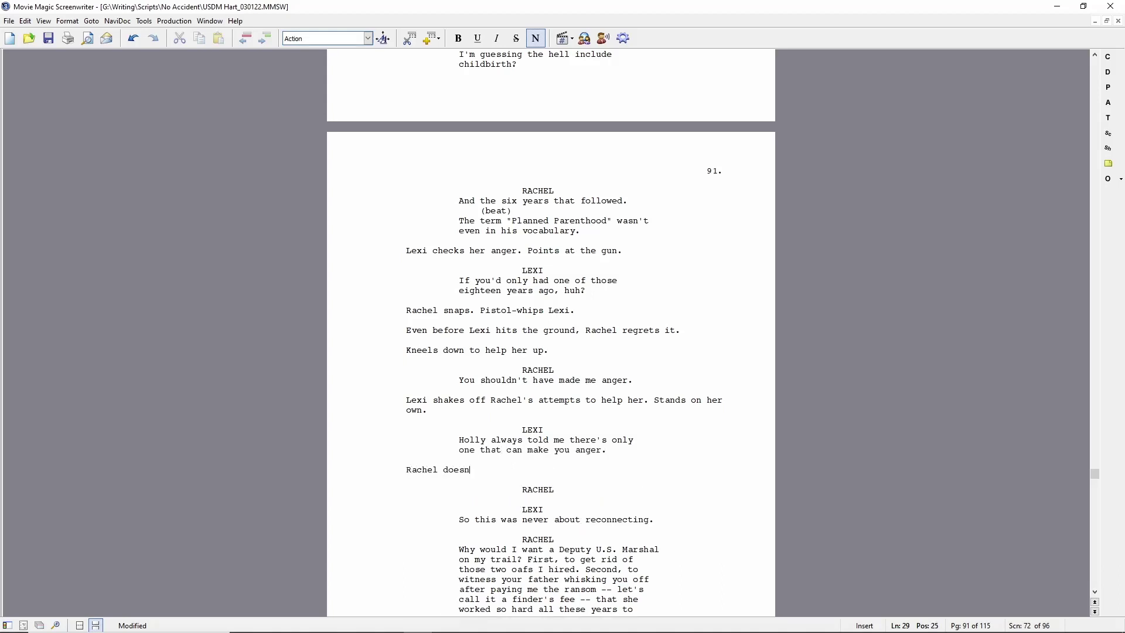
type("'t get it.")
Add the action lines "Lexi shoves her finger into Rachel's chest." and "She responds with a mocking laugh."
key("Return")
type("Lexi point")
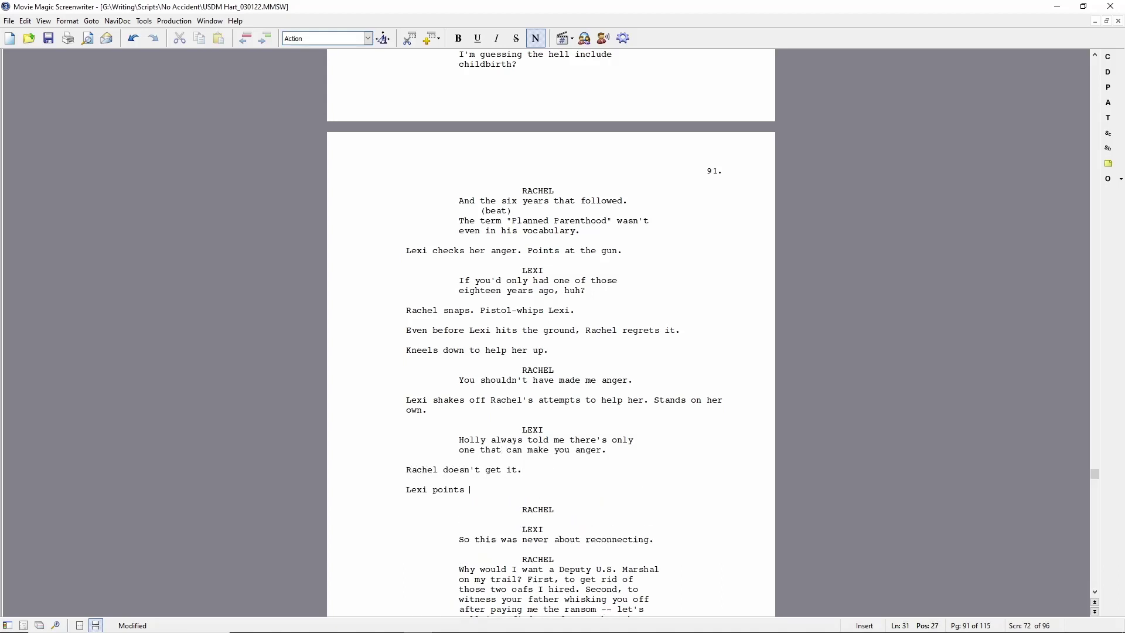
key("ctrl+BackSpace")
type("shoves her finger into Rachel's chest.")
key("Return")
type("She responds with a mocking laugh.")
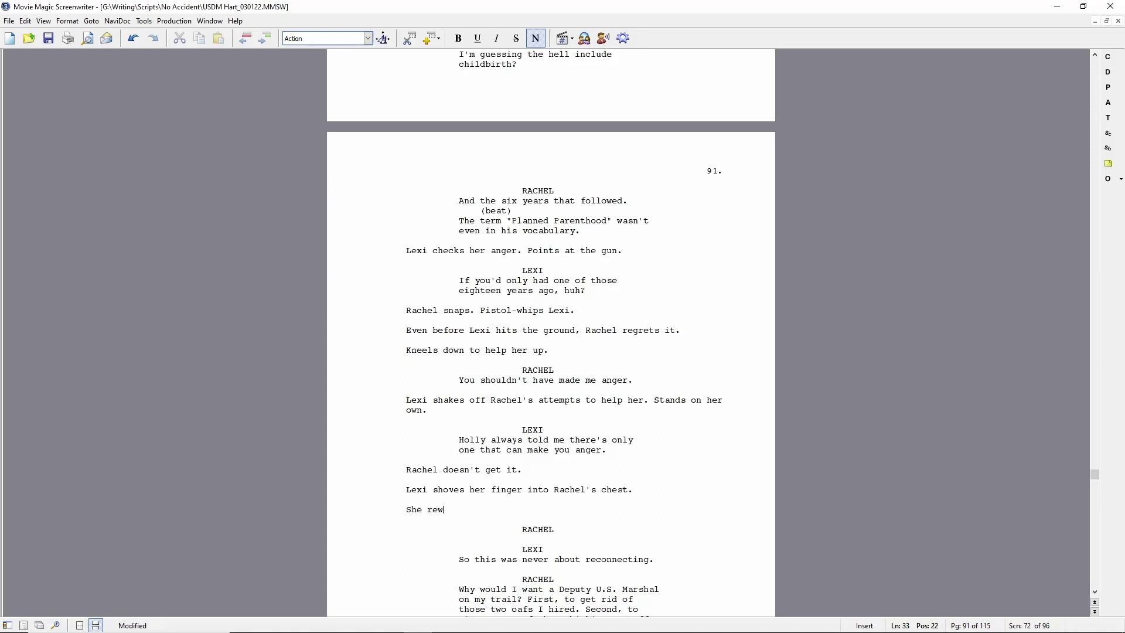
Add a RACHEL speech reading "How very wise." followed by the action "She looks around."
key("Return")
key("Return")
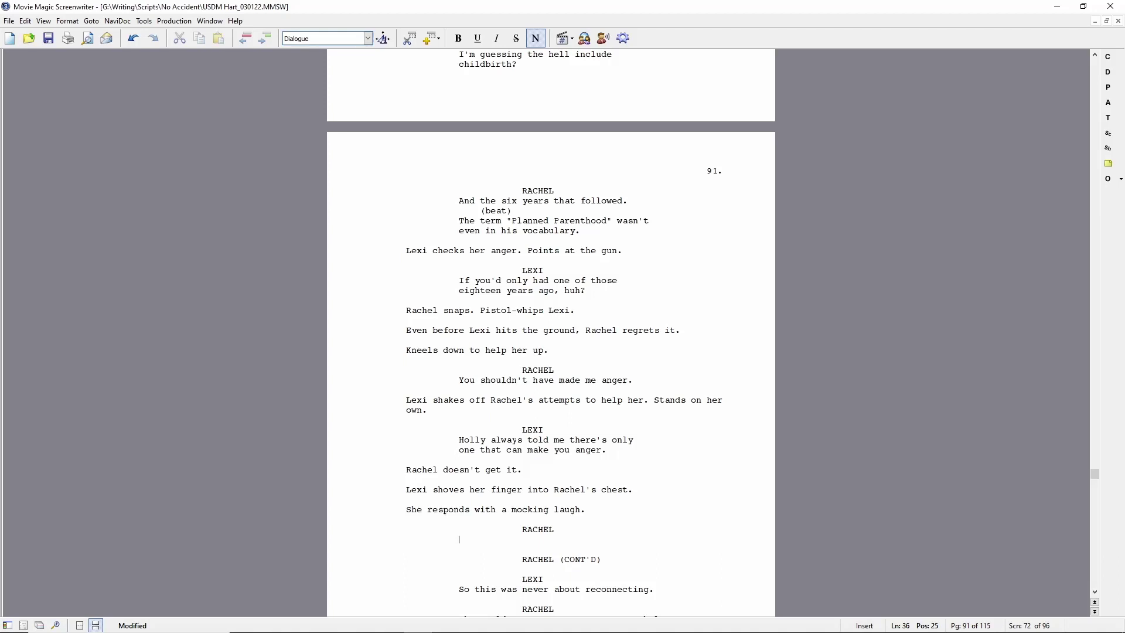
type("How very wise.")
key("Return")
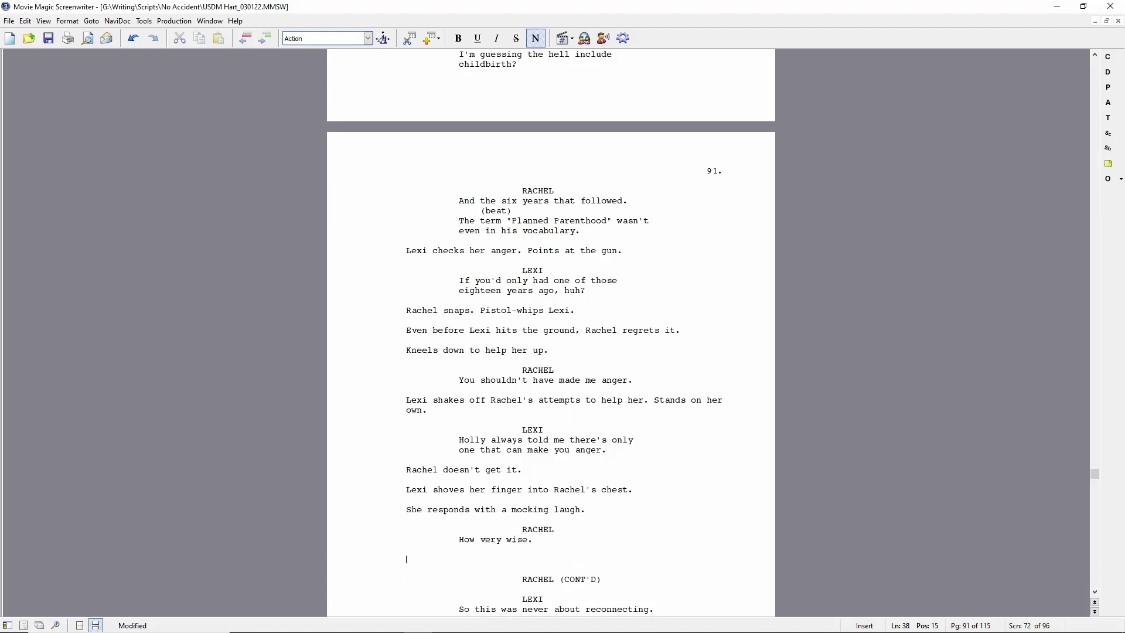
type("She looks around.")
Continue Rachel's dialogue with "And yet, not so wise that she could figure out my plan. Despite all the bread crumbs I laid out."
key("Return")
key("Return")
type("And yet, not ")
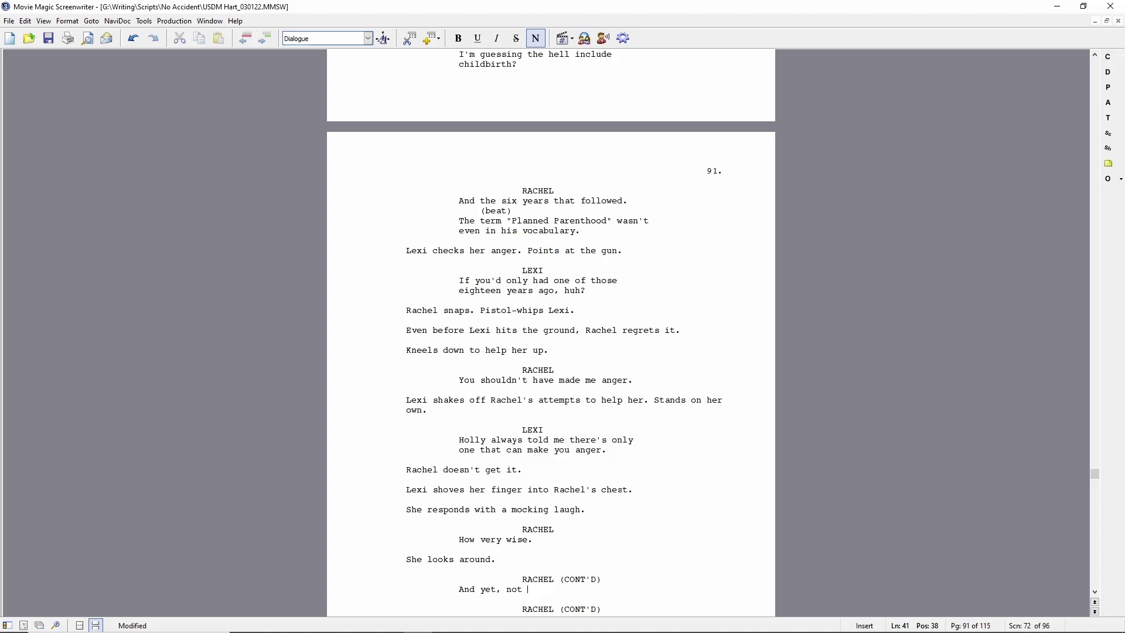
type("so wise th")
type("at she knows")
type("could figure out")
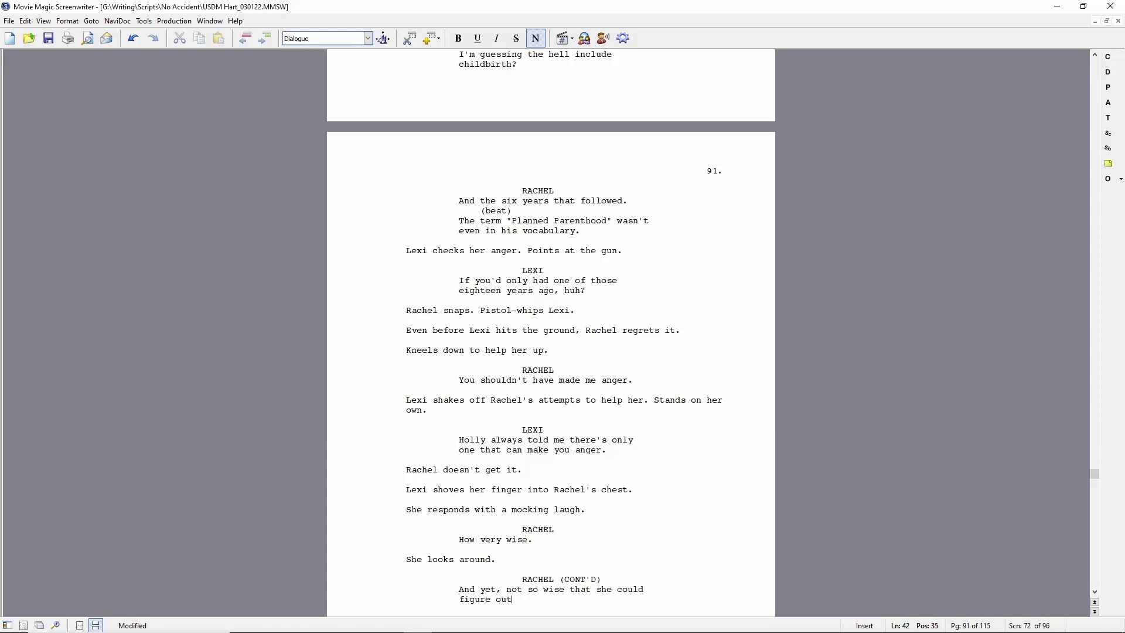
type(" my plan. Even after I practically")
key("ctrl+shift+Left")
key("ctrl+shift+Left")
key("ctrl+shift+Left")
key("ctrl+shift+Left")
type("Despite all the bread crumbs I laid out.")
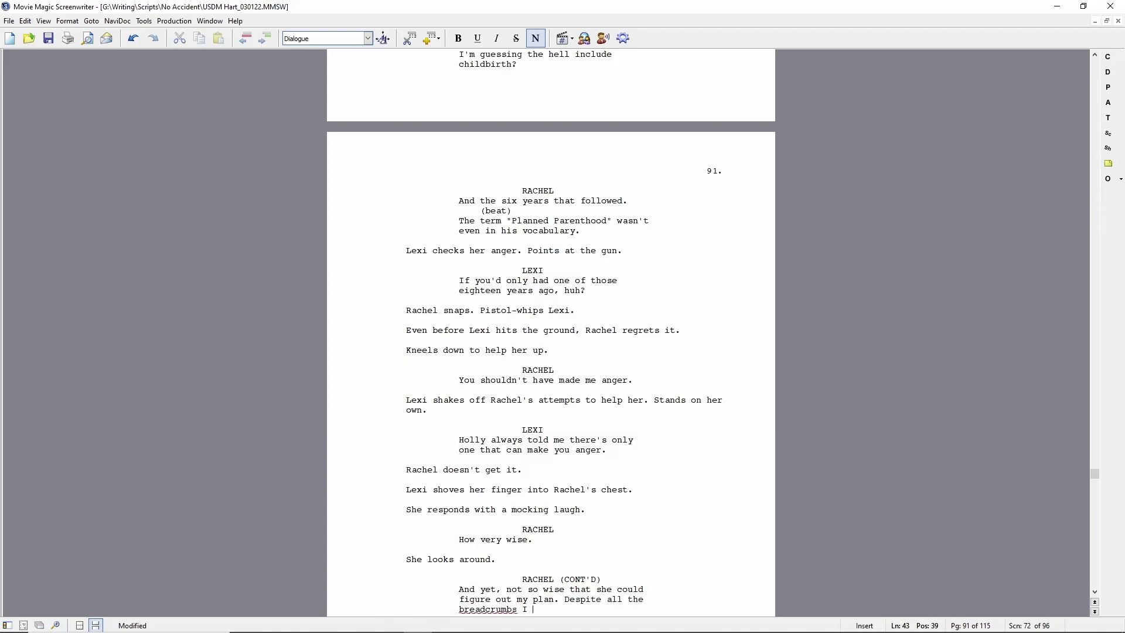
Extend Rachel's speech with "Wise enough to find and dispose of Thing one and two, but not quite enough to save the damsel in distress."
type(" Wise enough to find and")
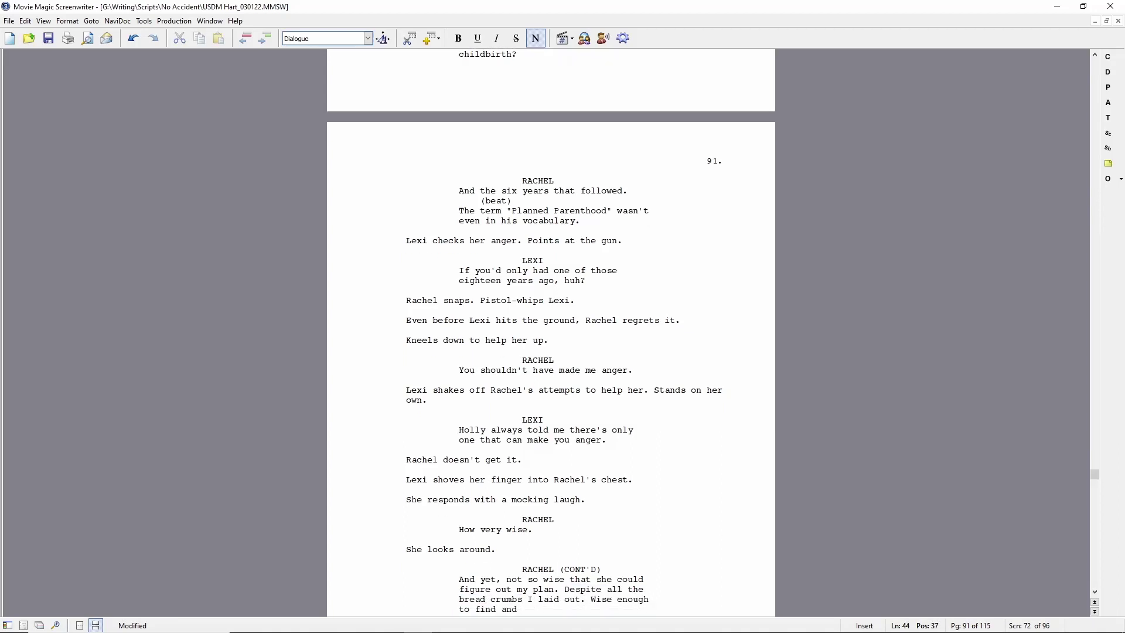
type(" dispose of Thing one and two, but not quite ")
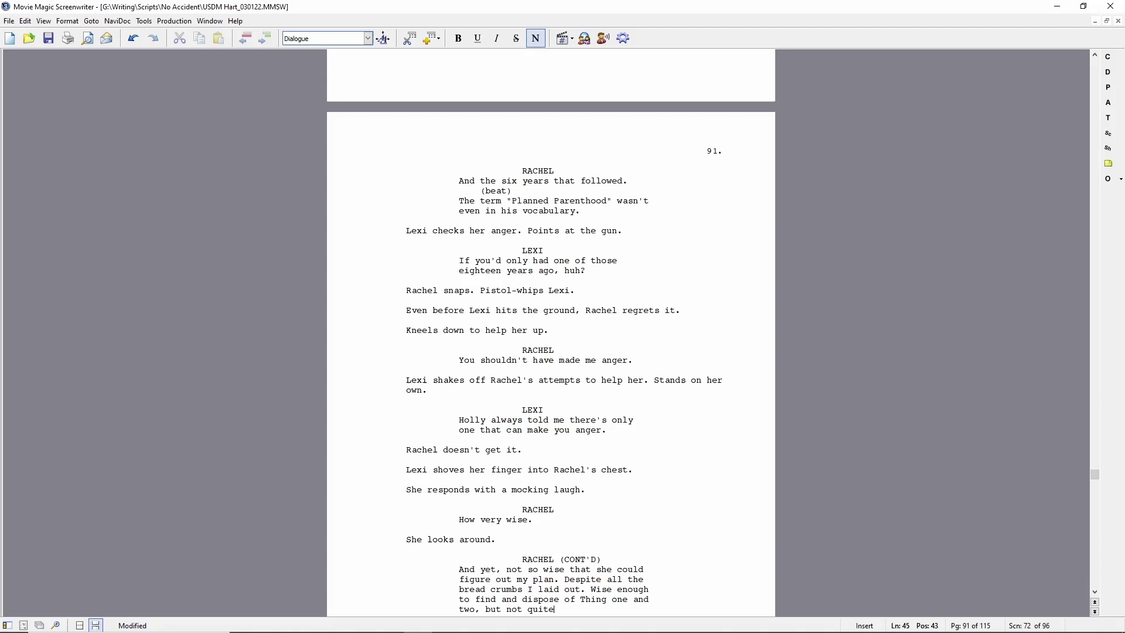
type("enough to save the damsel in distress.")
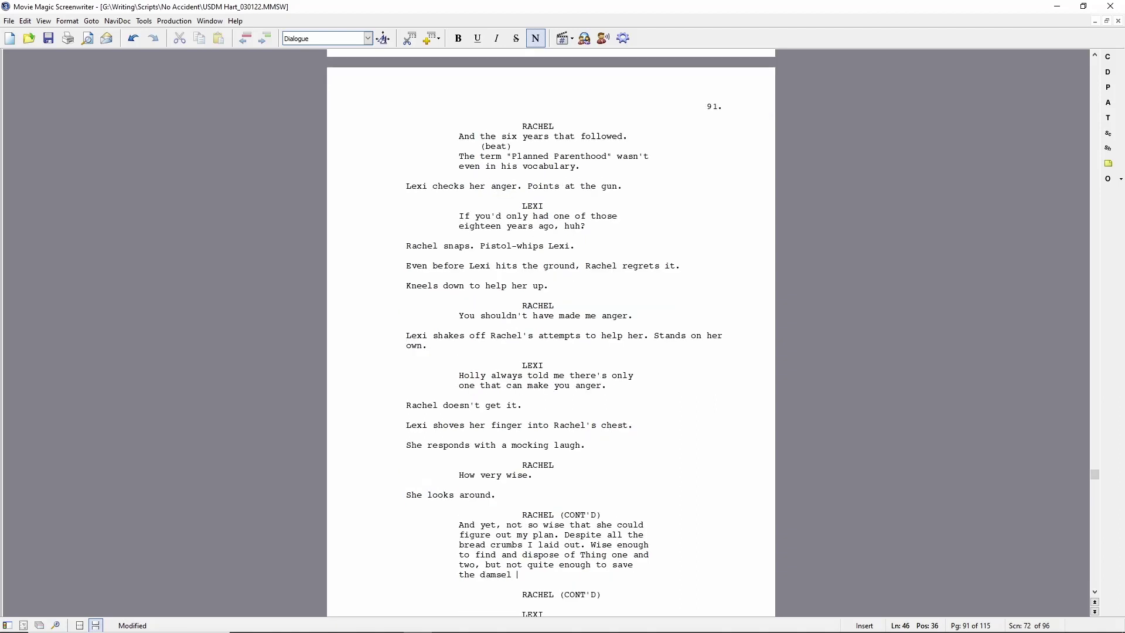
Add a LEXI speech reading "I gotta say, Jake was wrong about you. He just thought you were crazy."
key("Tab")
type("LEXI")
key("Return")
type("Jak")
key("BackSpace")
key("BackSpace")
key("BackSpace")
type("I g")
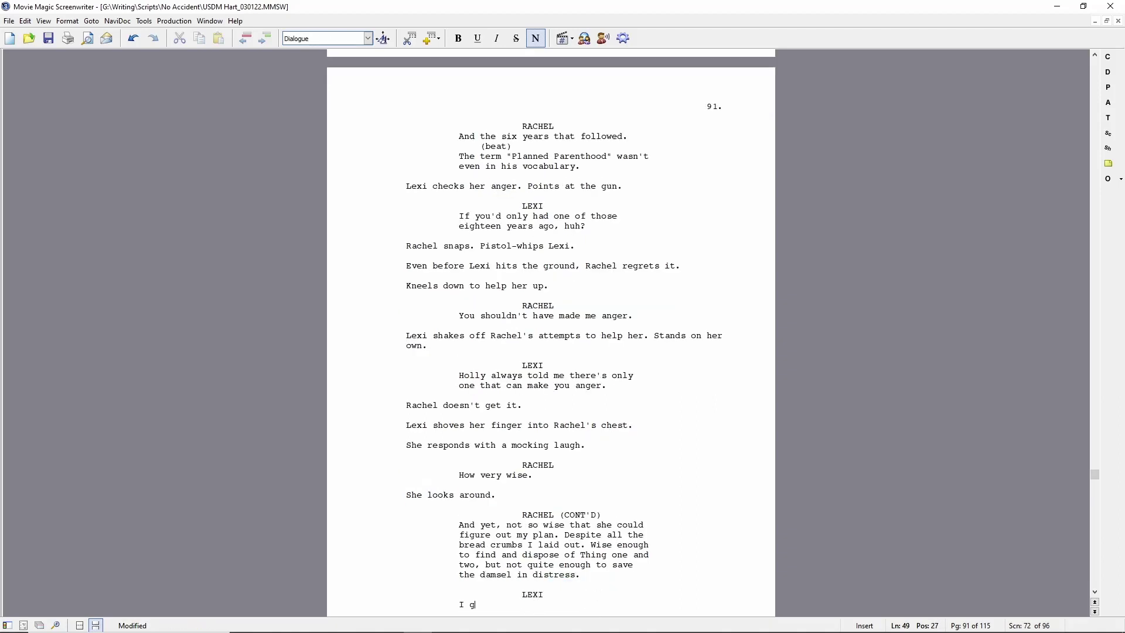
type("otta say, jake was wrong about you")
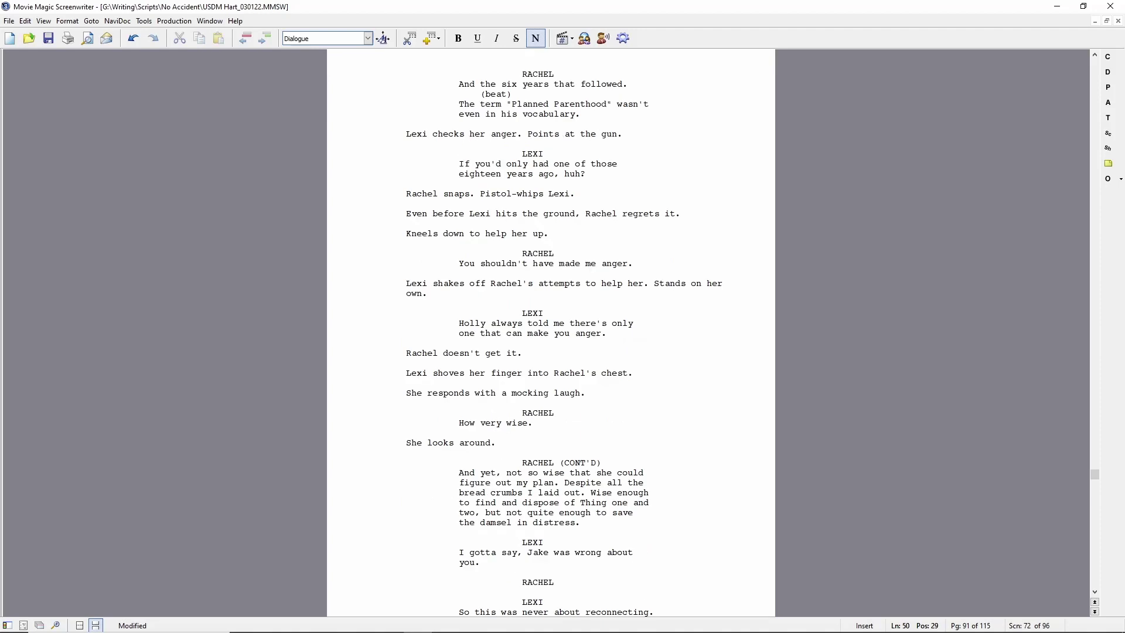
type(". He just thought you were crazy.")
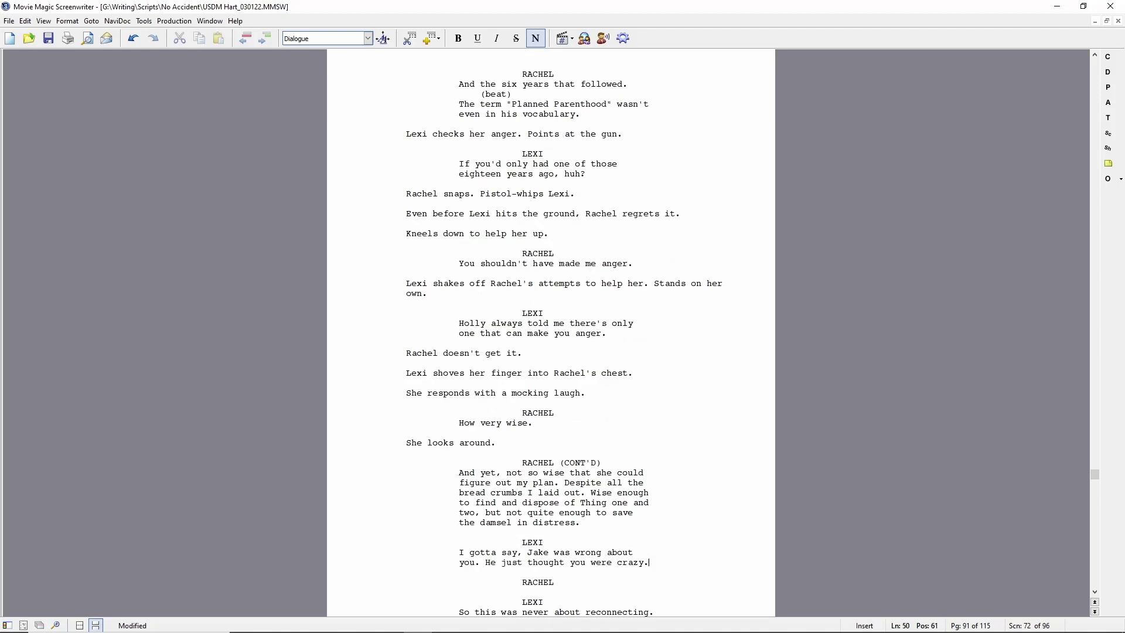
Continue Lexi's speech with the parenthetical "(off Rachel's look)" and "Turns out you're downright psychotic.", and save the script
key("Return")
type("(off Rachel's look")
key("Return")
type("Turns out you're ")
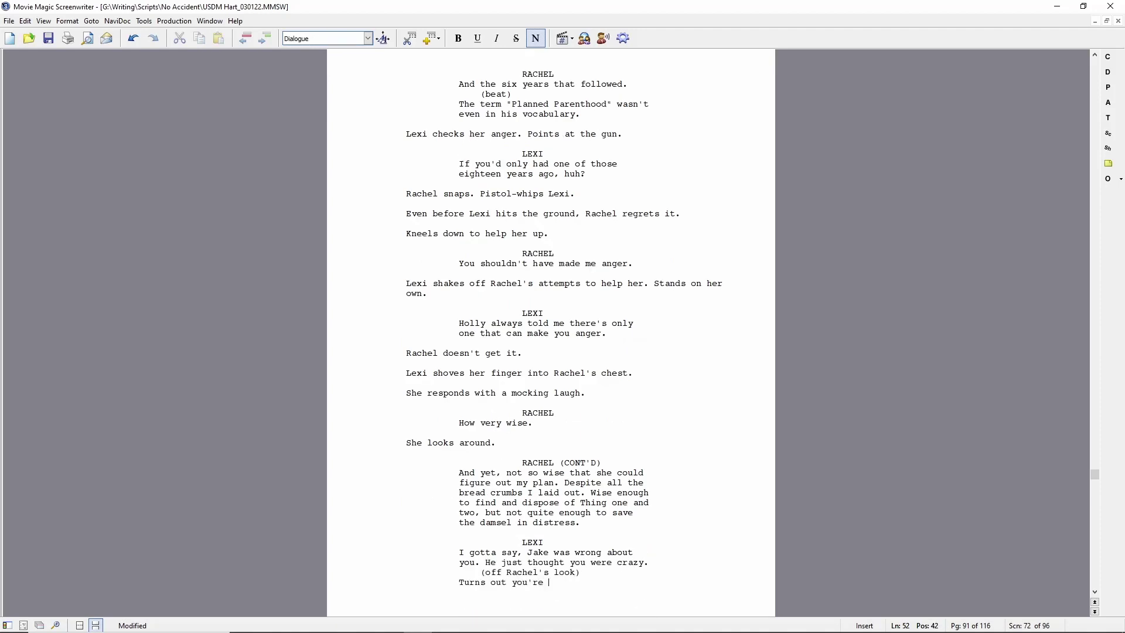
type("downright psychotic.")
key("ctrl+s")
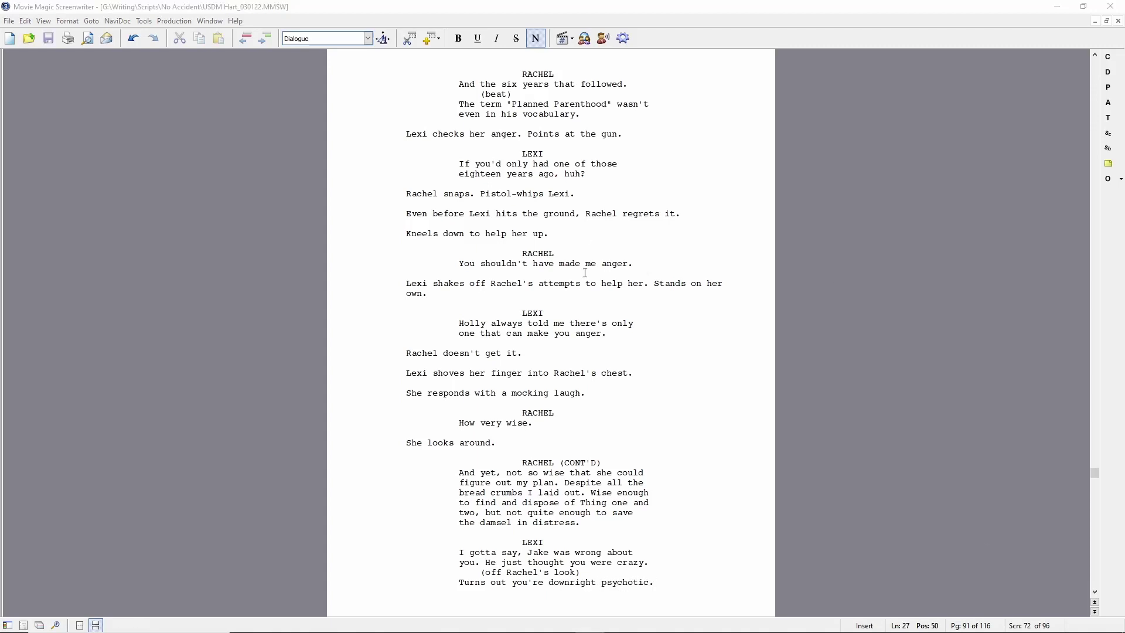
Correct "anger" to "angry" in Rachel's line after she kneels down to help Lexi
left_click(626, 264)
key("BackSpace")
key("BackSpace")
type("ry")
Insert "Don't make me angry." at the start of Rachel's "You shouldn't have made me angry." speech
key("Down")
key("Down")
key("Down")
key("Down")
key("Up")
key("Up")
key("Up")
key("Up")
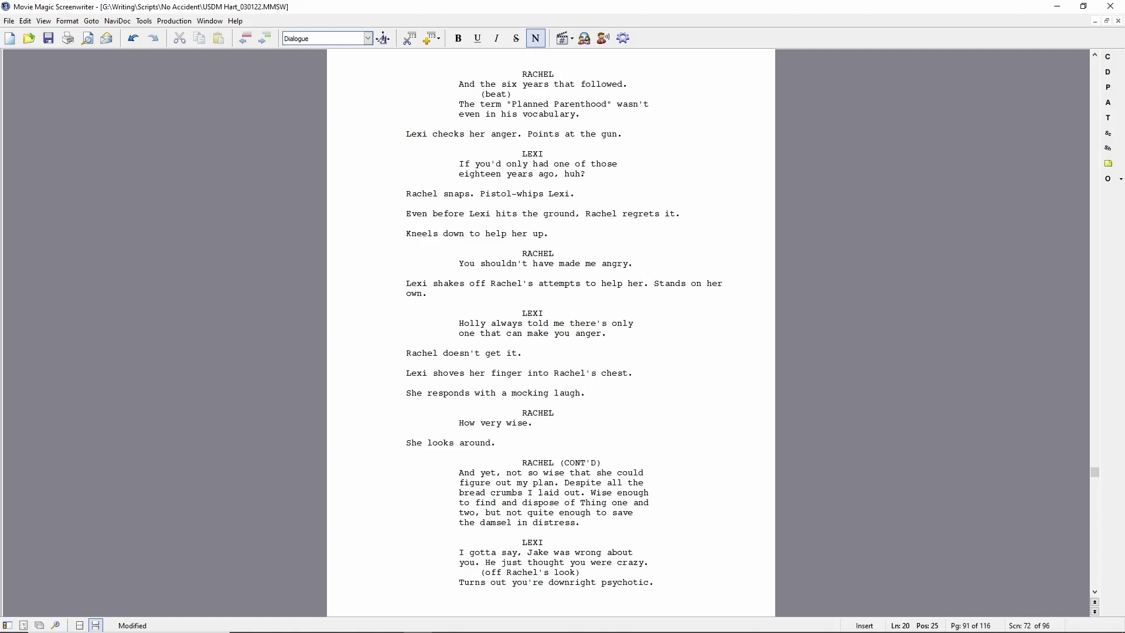
type("Don't make")
key("BackSpace")
key("BackSpace")
key("BackSpace")
key("BackSpace")
key("BackSpace")
key("BackSpace")
key("BackSpace")
type("t make me angry.")
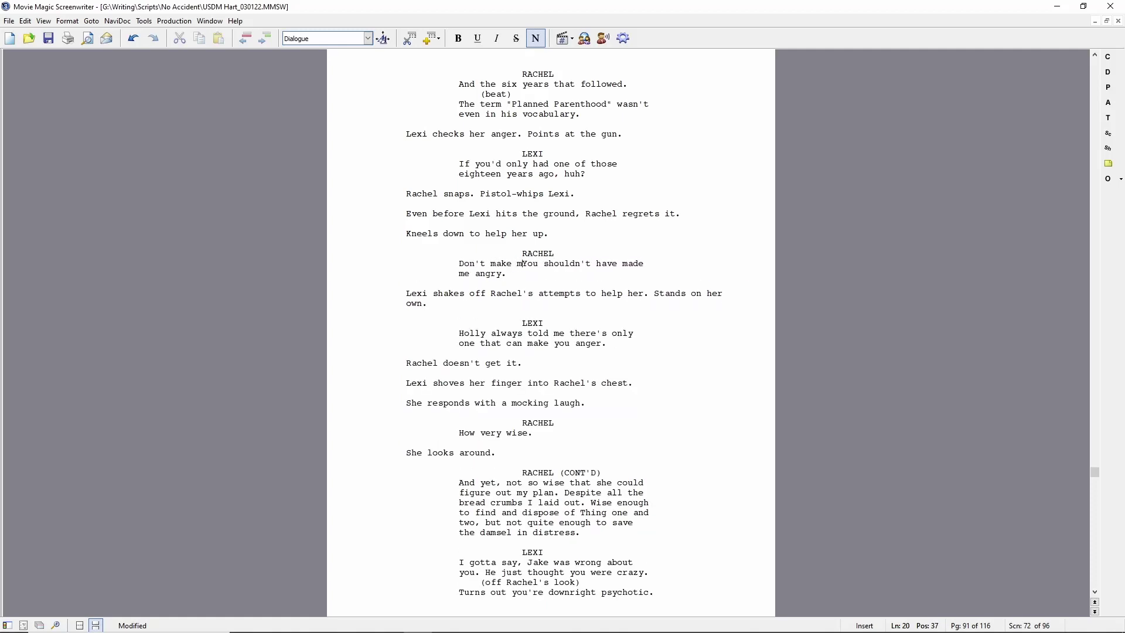
Change Rachel's line after she kneels down to help Lexi to "Don't make your mother angry."
key("shift+Down")
key("Delete")
type("your mother")
key("ctrl+shift+Right")
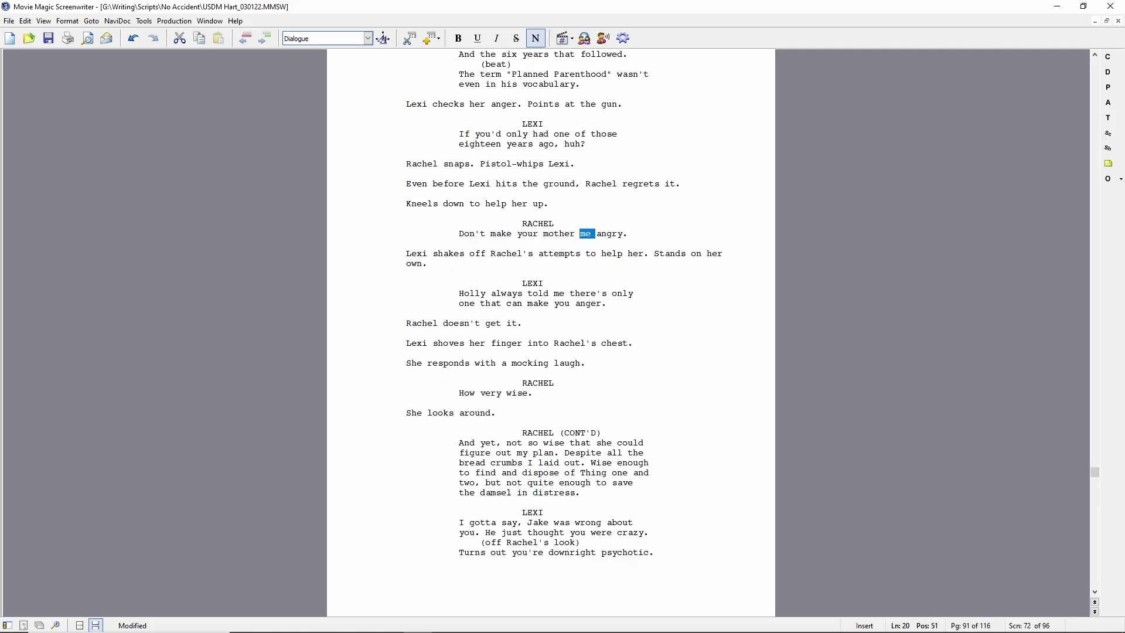
key("Delete")
Correct "anger" to "angry" in Lexi's "Holly always told me" speech
key("Down")
key("Down")
key("Down")
key("Down")
key("End")
key("Left")
key("Left")
key("Left")
type("ry")
key("Delete")
key("Delete")
Trim Rachel's speech after "She looks around." to "And yet, not quite enough to save the damsel in distress."
key("Down")
key("Down")
key("Down")
key("Down")
key("Down")
key("Down")
key("Down")
key("Down")
left_click_drag(527, 442, 528, 482)
key("Delete")
Below Rachel's damsel speech, add the action "She uses the gun to wave Lexi toward the runway." and a RACHEL (CONT'D) cue
key("Down")
key("Down")
key("Down")
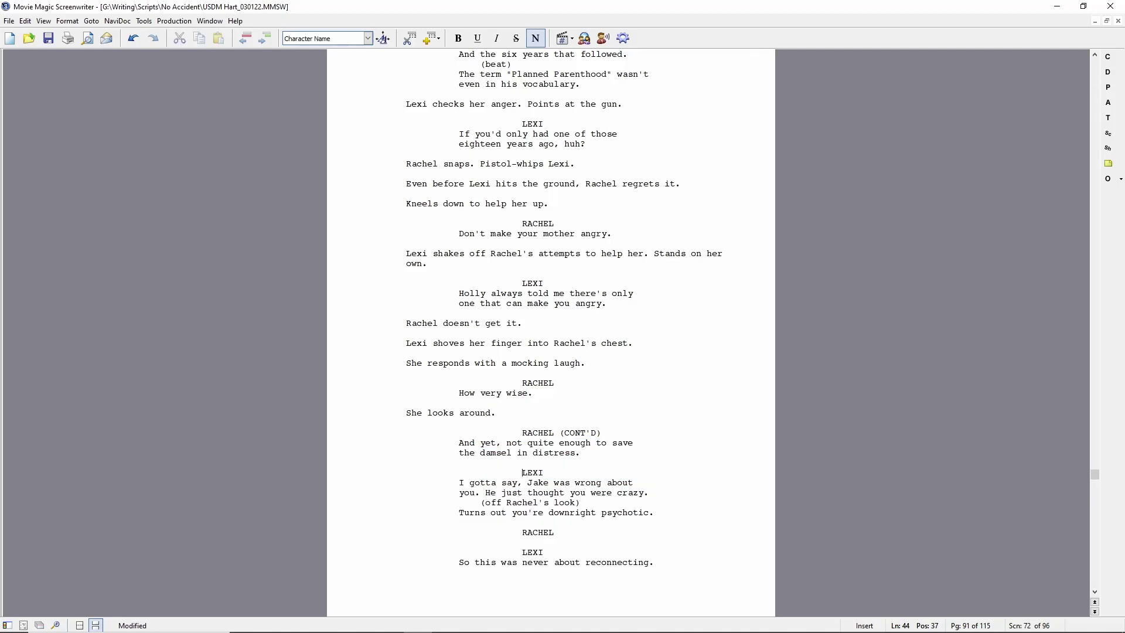
key("Up")
key("Up")
key("End")
key("Return")
type("She uses the gun to wave Lexi toward the ")
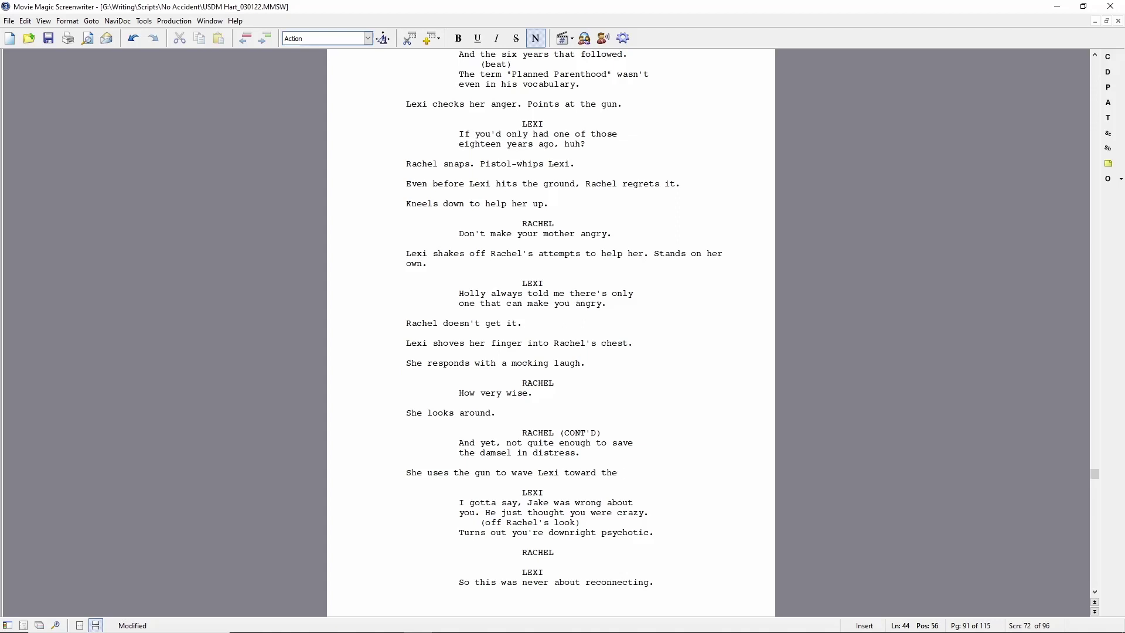
type("runway.")
key("Return")
key("Return")
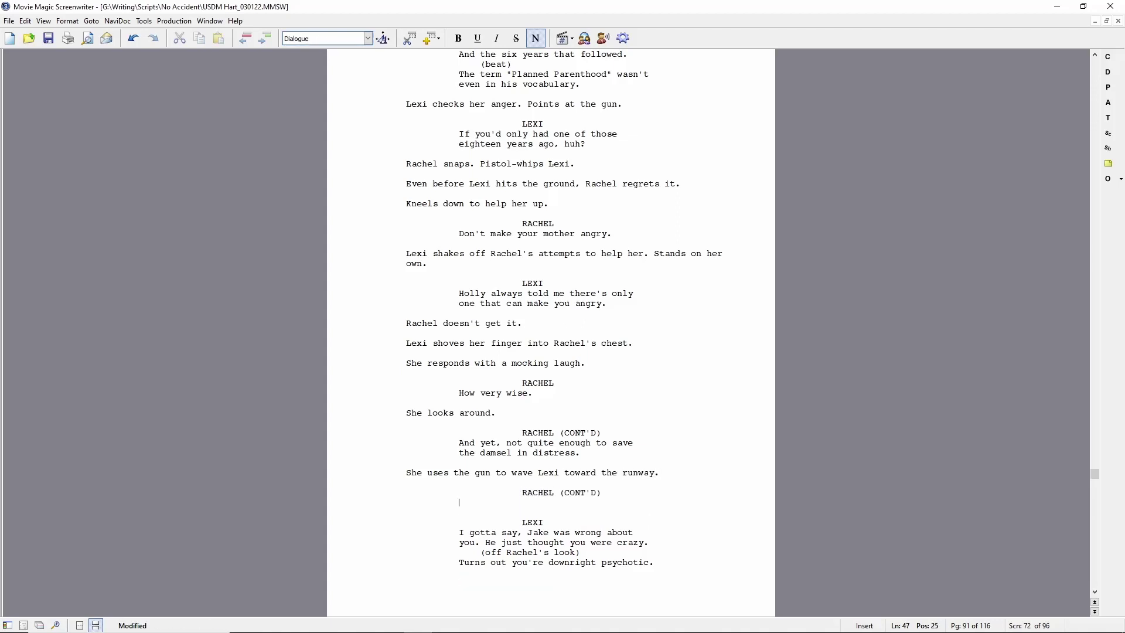
type("I'm sure")
key("BackSpace")
key("BackSpace")
key("BackSpace")
key("BackSpace")
key("BackSpace")
key("BackSpace")
key("BackSpace")
key("BackSpace")
key("BackSpace")
key("BackSpace")
key("BackSpace")
key("BackSpace")
Replace "She looks around." with "The distant BUZZ of an approaching plane turns her eyes to the east. She smiles."
left_click(406, 412)
type("The distant ")
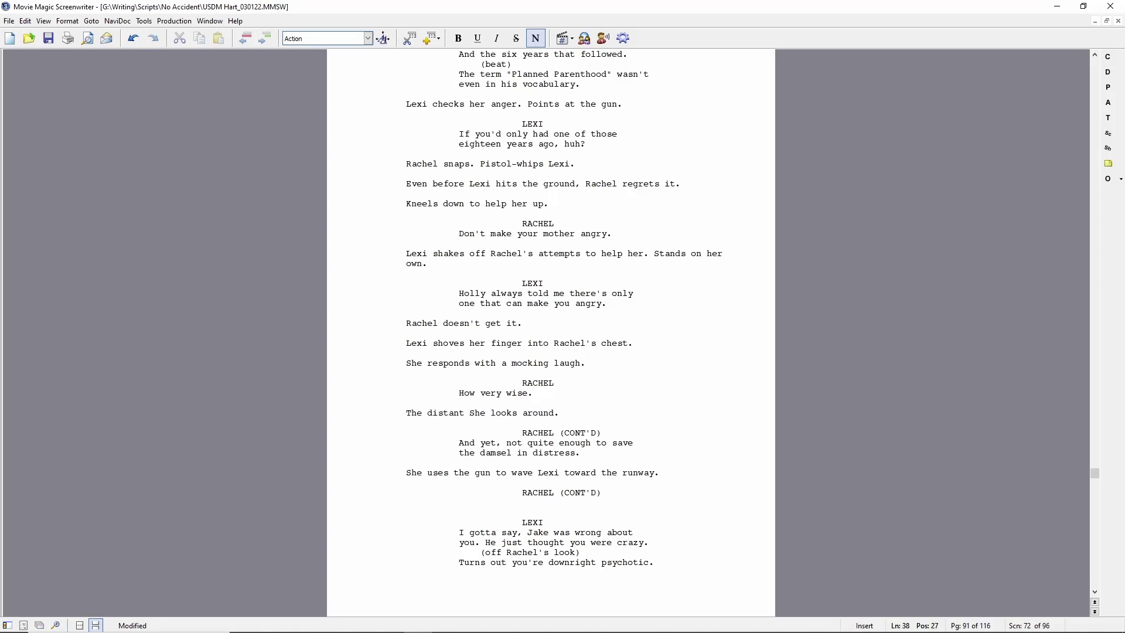
type("BUZZ of an approaching plane ")
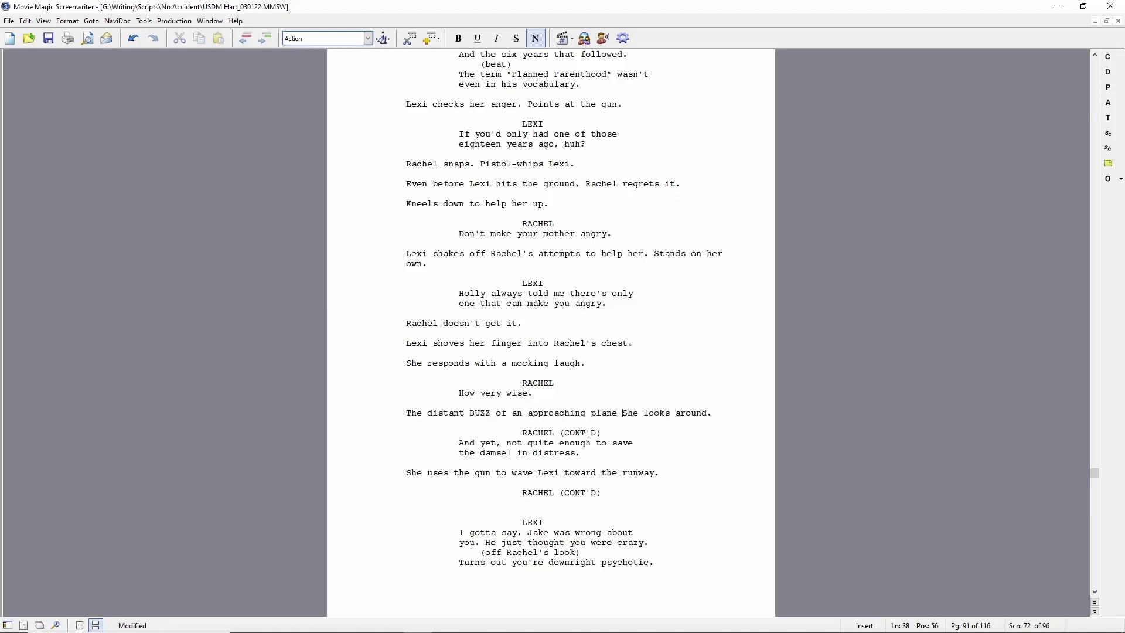
type("turns her eyes to the sky")
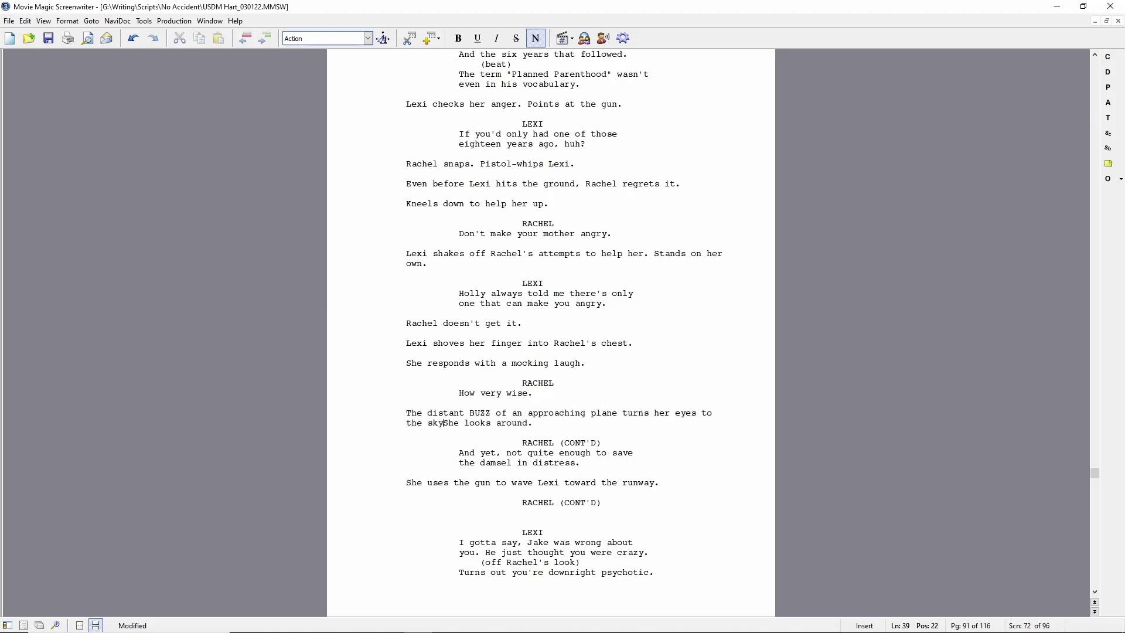
left_click(717, 412)
type("the east.T")
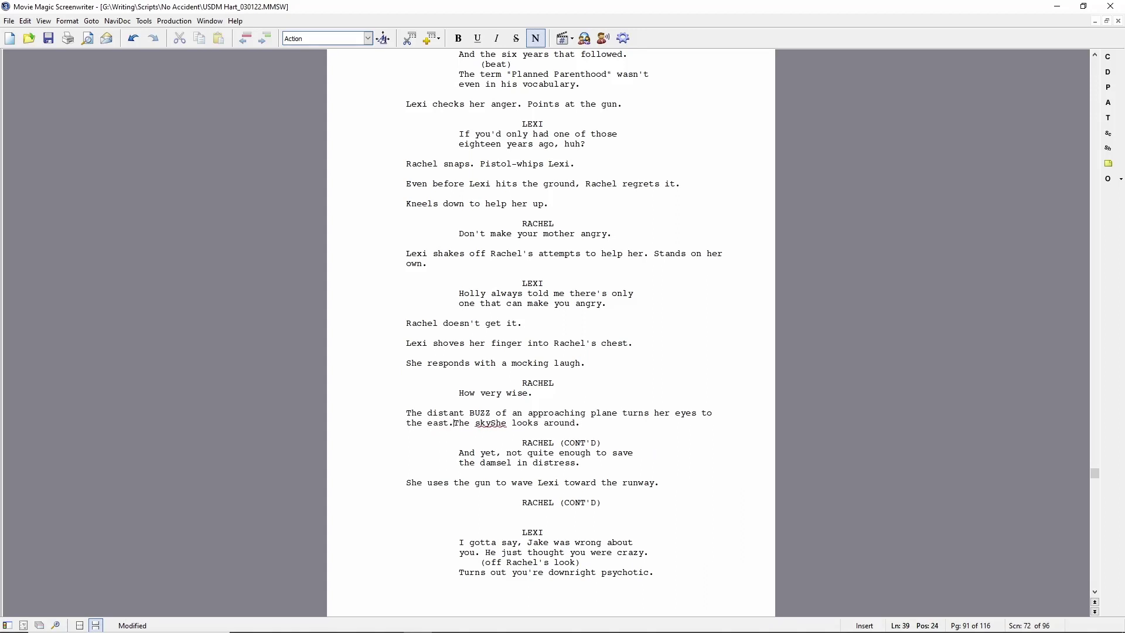
key("shift+End")
key("Delete")
type("She smiles.")
Begin Rachel's empty speech below the runway action with "Say goodby"
key("Down")
key("Down")
key("Down")
key("Down")
key("Down")
key("Down")
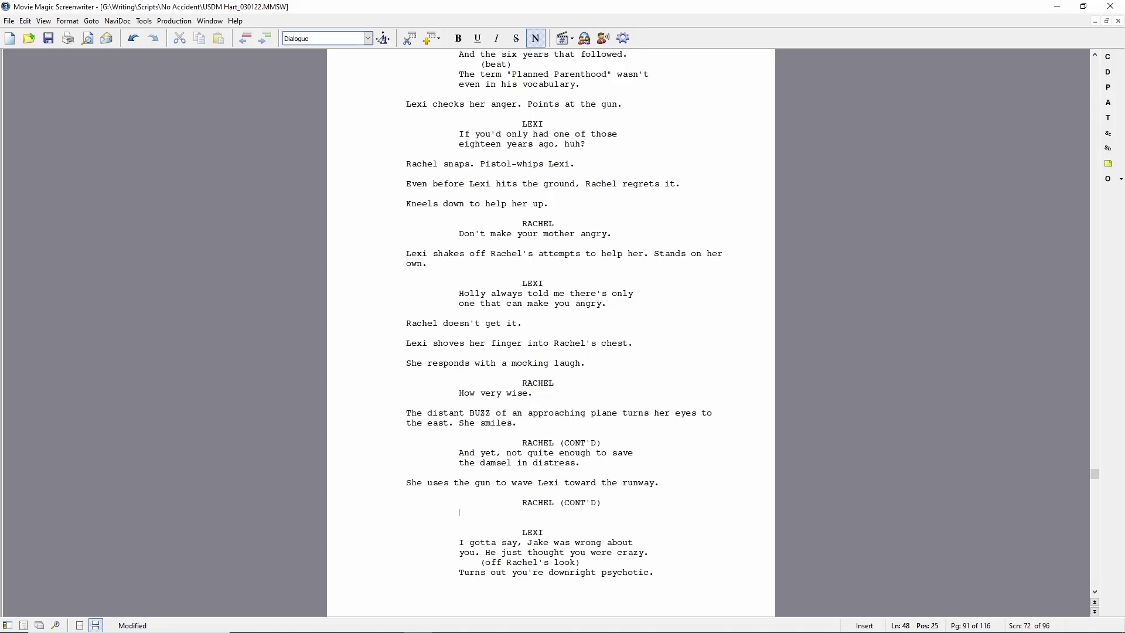
type("Say goodby")
key("shift+Home")
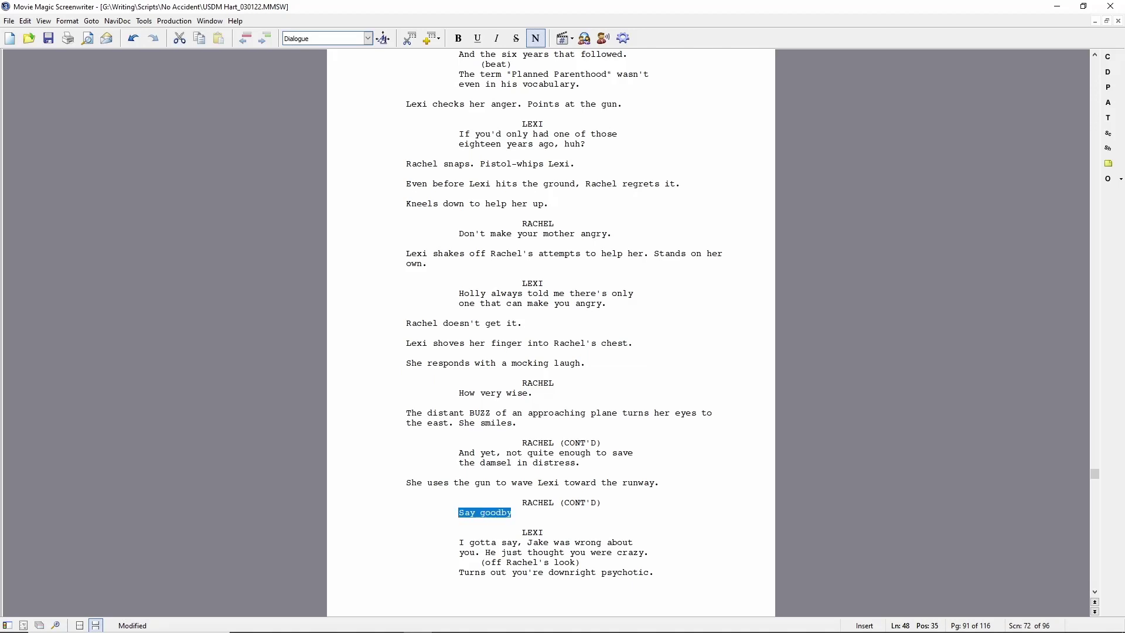
Below the gun-waving action, add the action line "Lexi hesitates a moment, gives in. They start walking."
left_click(659, 482)
key("Return")
type("Lexi hesitates a momen")
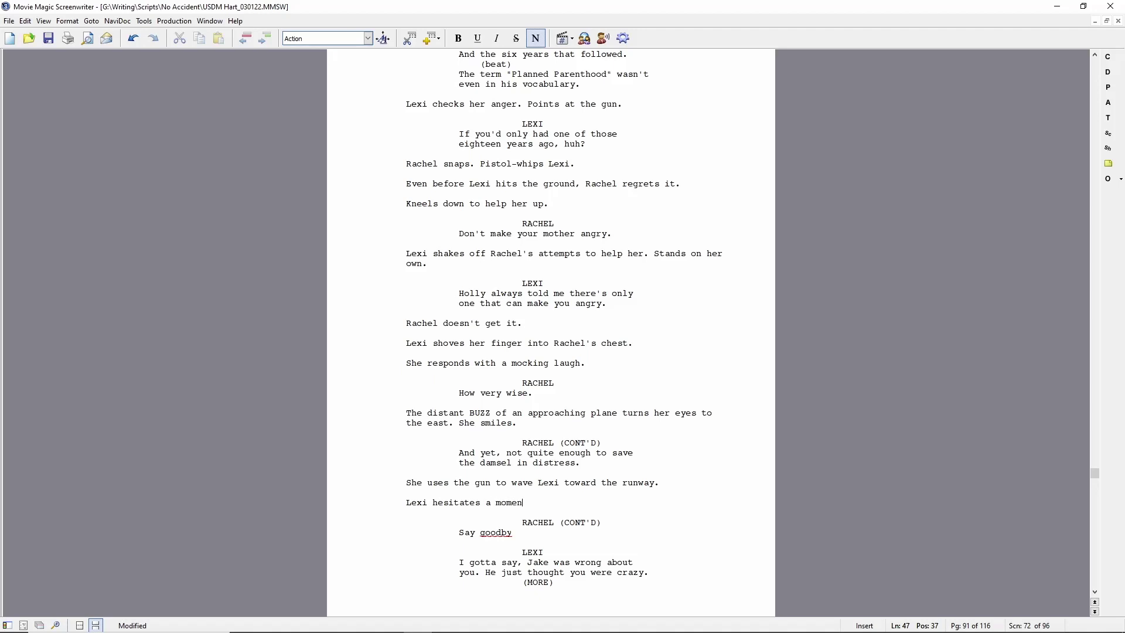
type("t, gives in. They start walking.")
Add a LEXI speech reading "You wanted her to be here, didn't you?"
key("Return")
key("Return")
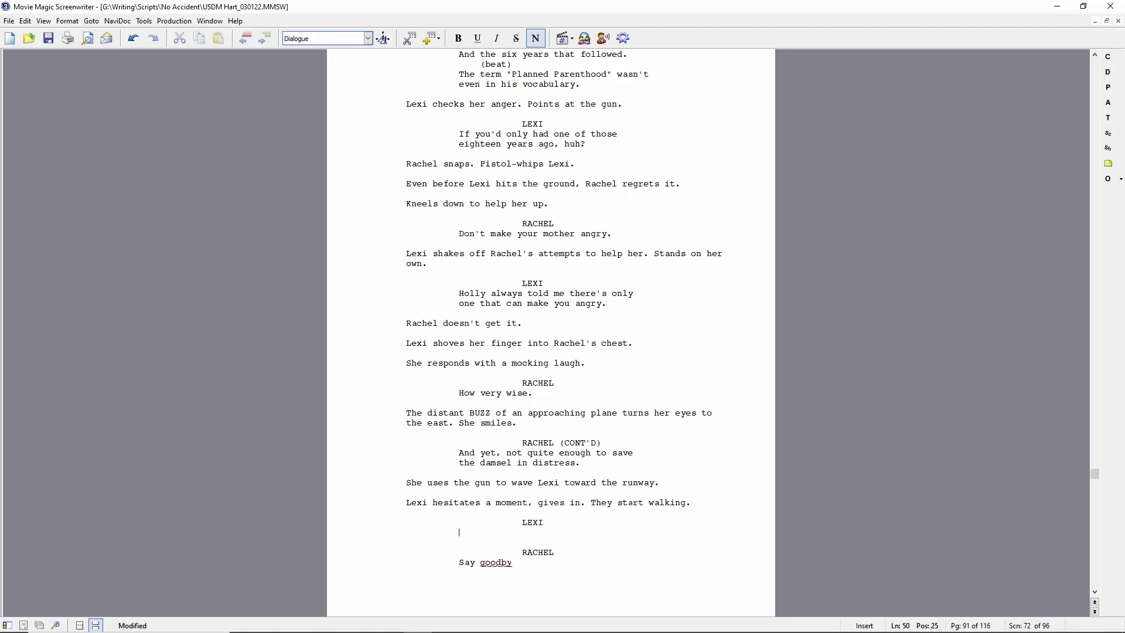
type("You wanted her to be here, didn't ")
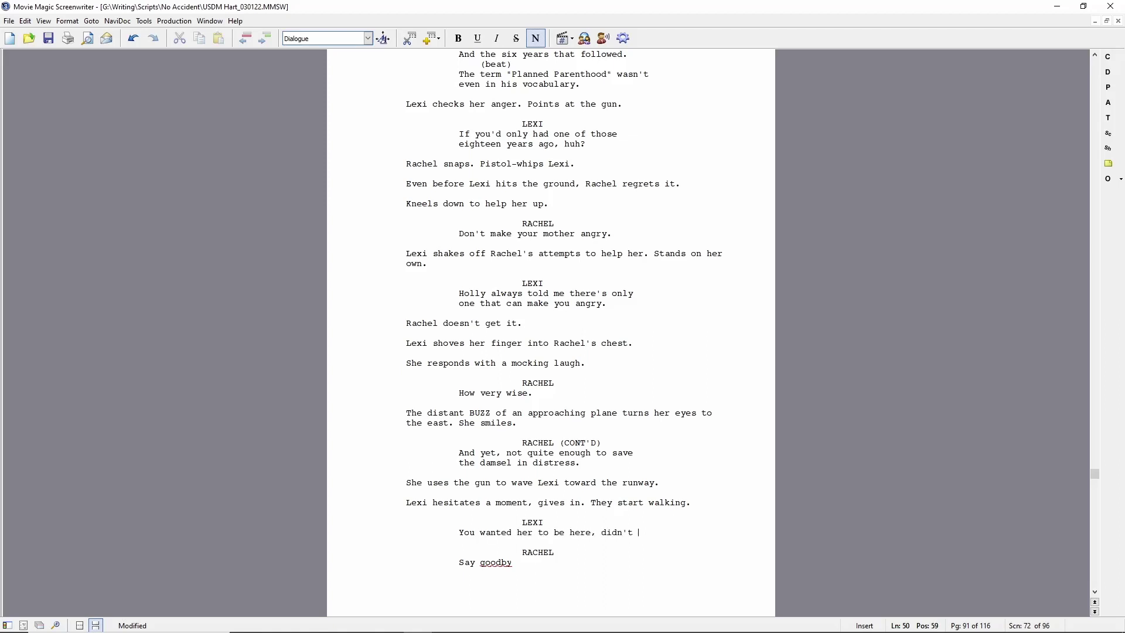
type("you?")
Add Rachel's reply "So she could watch her little china doll disappear in the wild blue yonder right before I shot and killed her in self-defense? You bet."
key("Return")
key("Return")
type("So she could watch he")
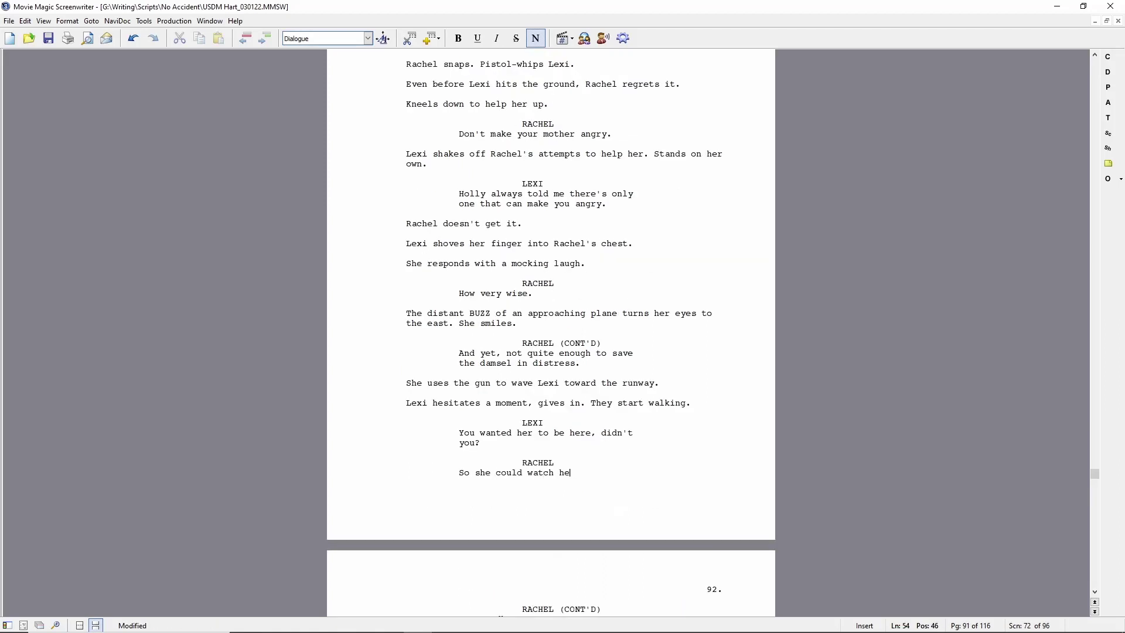
type("r little china doll disappear in the wild b")
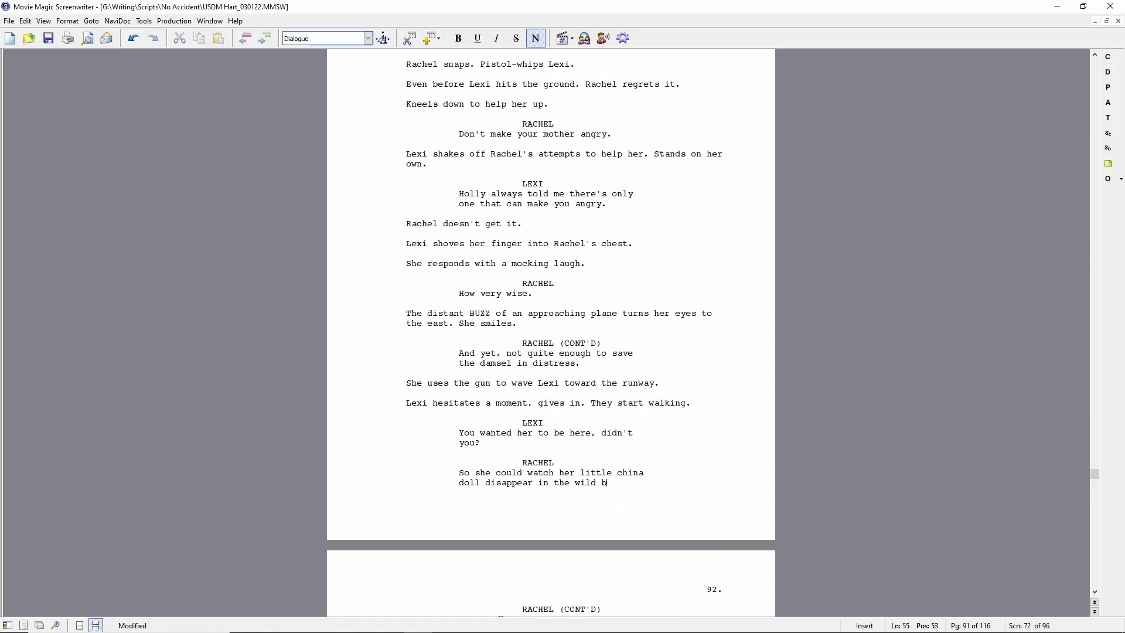
type("lue yonder right before I shot and killed her in s")
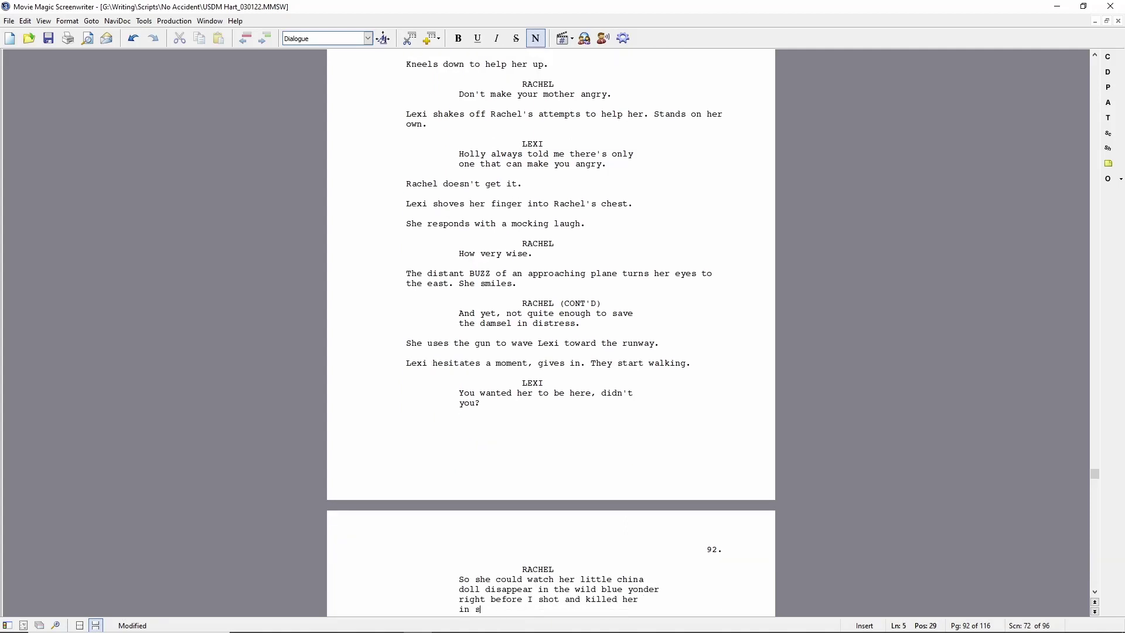
type("elf-defense? You bet.")
Add the action paragraph "The thought cheers her up. She pokes Lexi in the back with the gun barrel, urging her to pick up the pace."
key("Return")
type("The thought ")
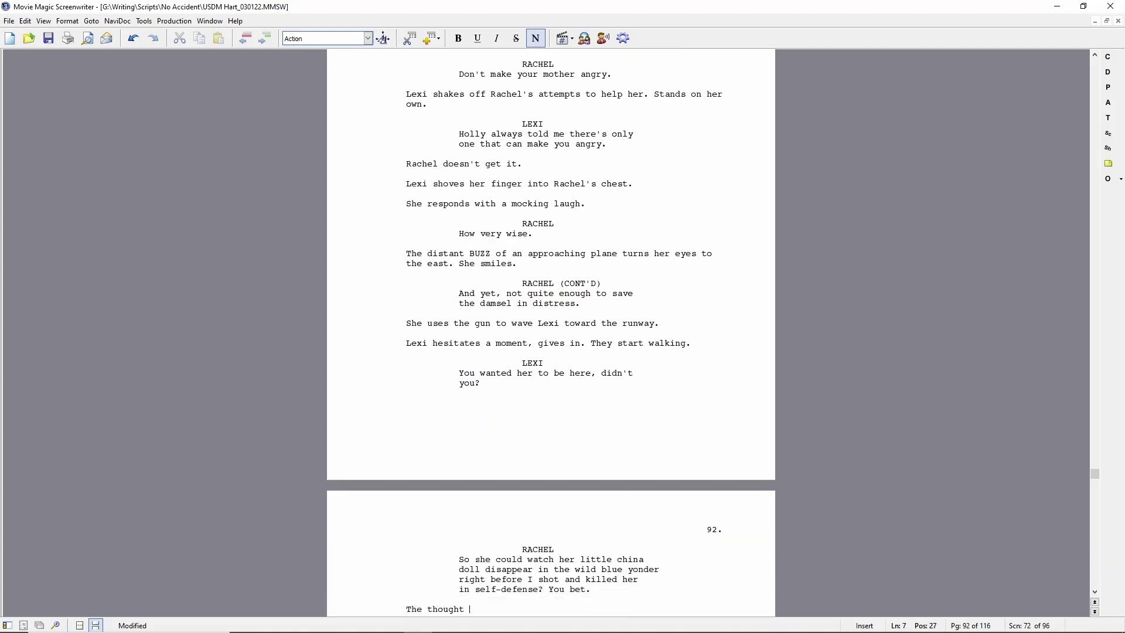
type("cheers her up. She pokes Lexi in the back with the gun barrel, ")
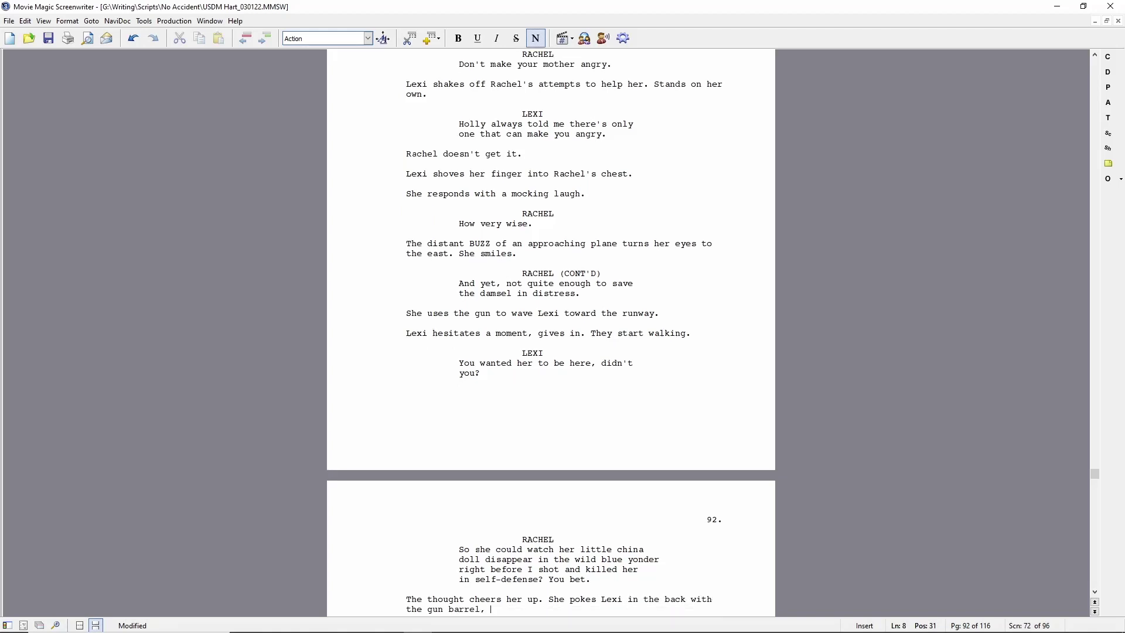
type("urging her to pick up the pace.")
Add the action line "Lexi looks up, makes out the dot in the sky growing larger."
key("Return")
type("Lex")
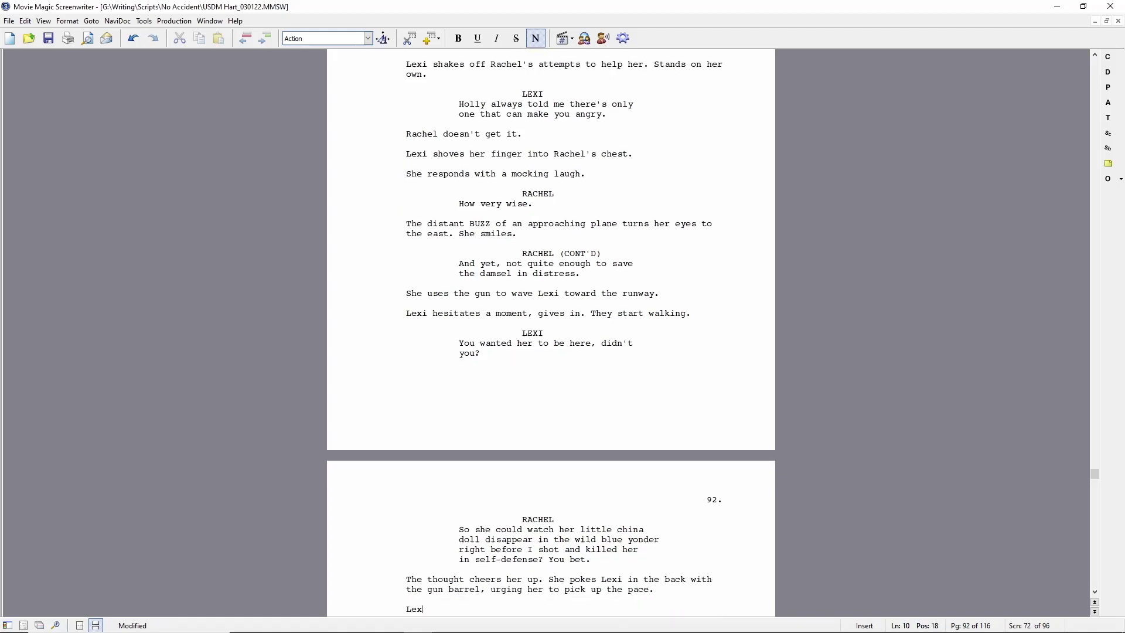
type("i looks up, makes out the dot in the sky growing large")
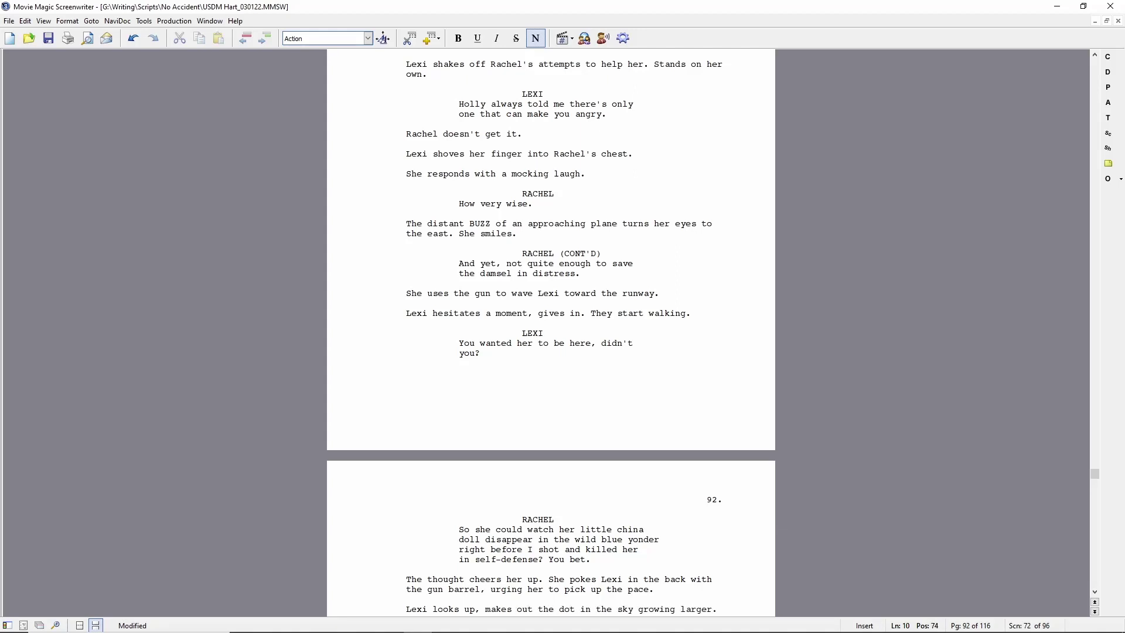
type("r.")
Delete the leftover dialogue from Rachel's "Say goodby" speech through the "Lexi and Rachel drive to the airport" note
key("Return")
scroll(696, 427, "down", 9)
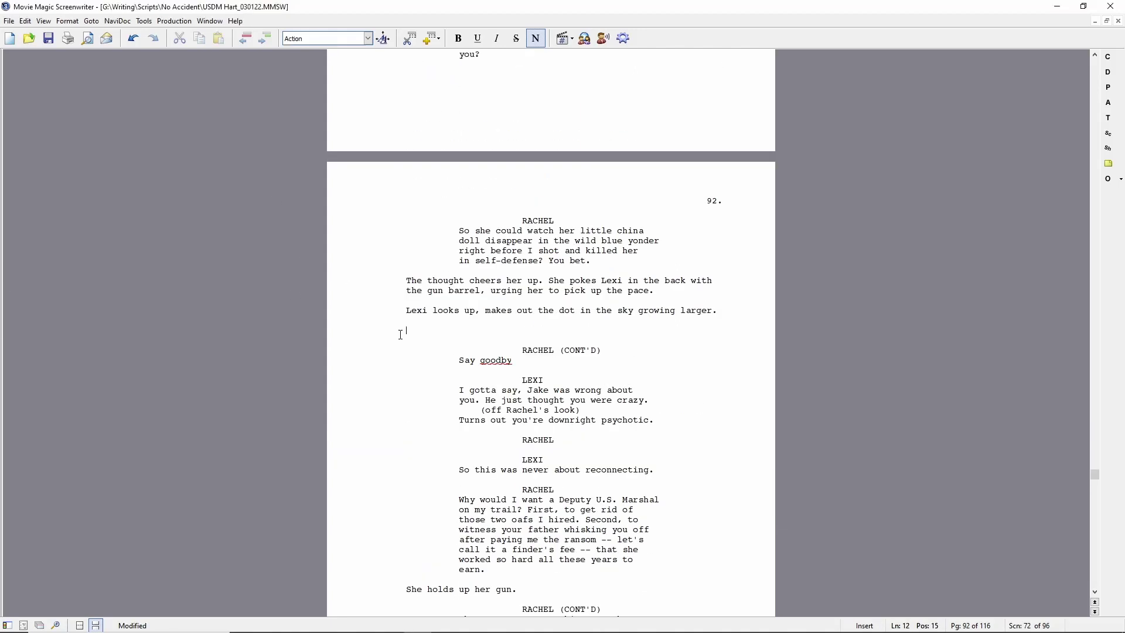
key("shift+Down")
key("shift+Down")
key("shift+Down")
key("shift+Down")
key("shift+Down")
key("shift+Down")
key("shift+Down")
key("shift+Down")
key("shift+Down")
key("shift+Down")
key("shift+Down")
key("shift+Down")
key("shift+Down")
key("shift+Down")
key("shift+Down")
key("shift+Down")
key("shift+Down")
key("shift+Down")
key("shift+Down")
key("shift+Down")
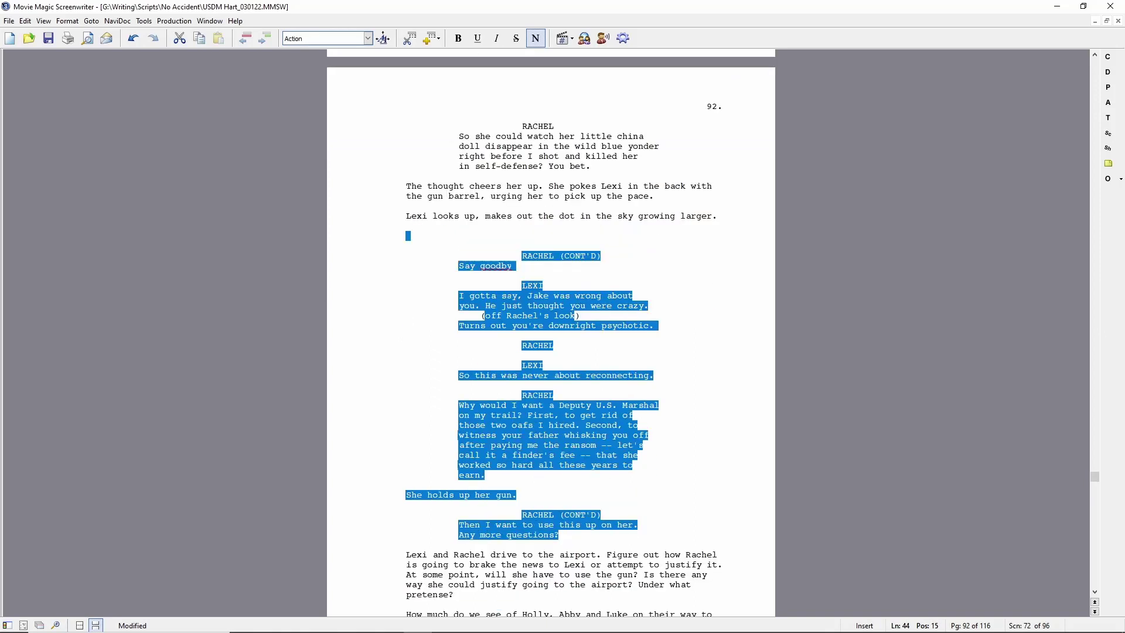
key("shift+Down")
key("shift+Down")
key("shift+Down")
key("shift+Down")
key("shift+Down")
key("shift+Down")
key("Delete")
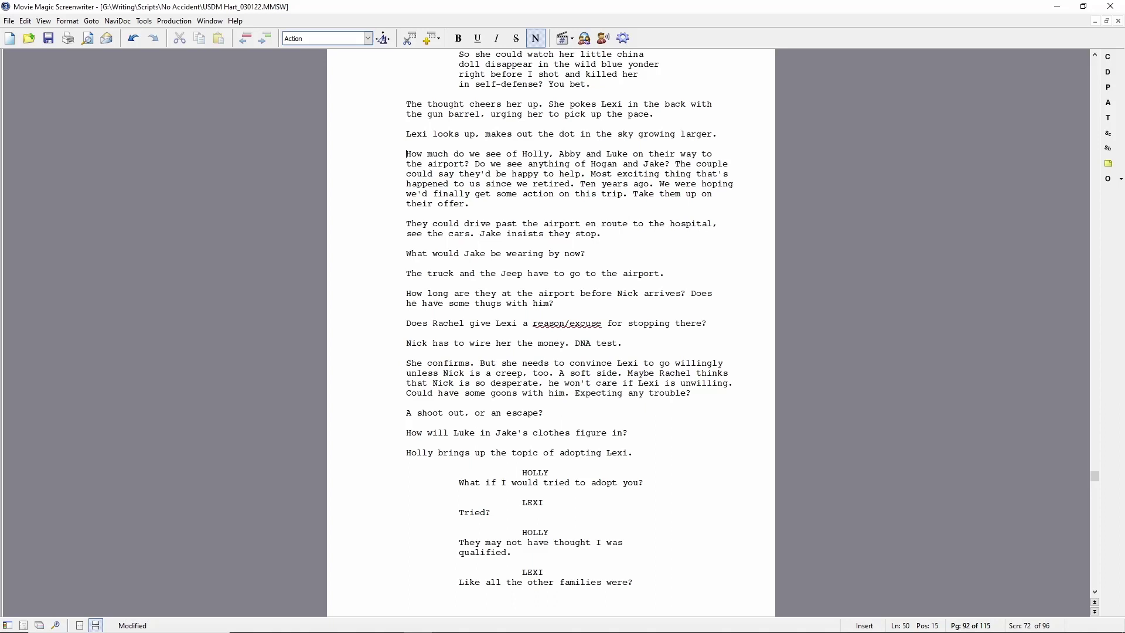
Above the "How much do we see of Holly" note, add the action "Checks the road they drove up on. No sign of nothing."
key("Return")
type("Checks the road they a")
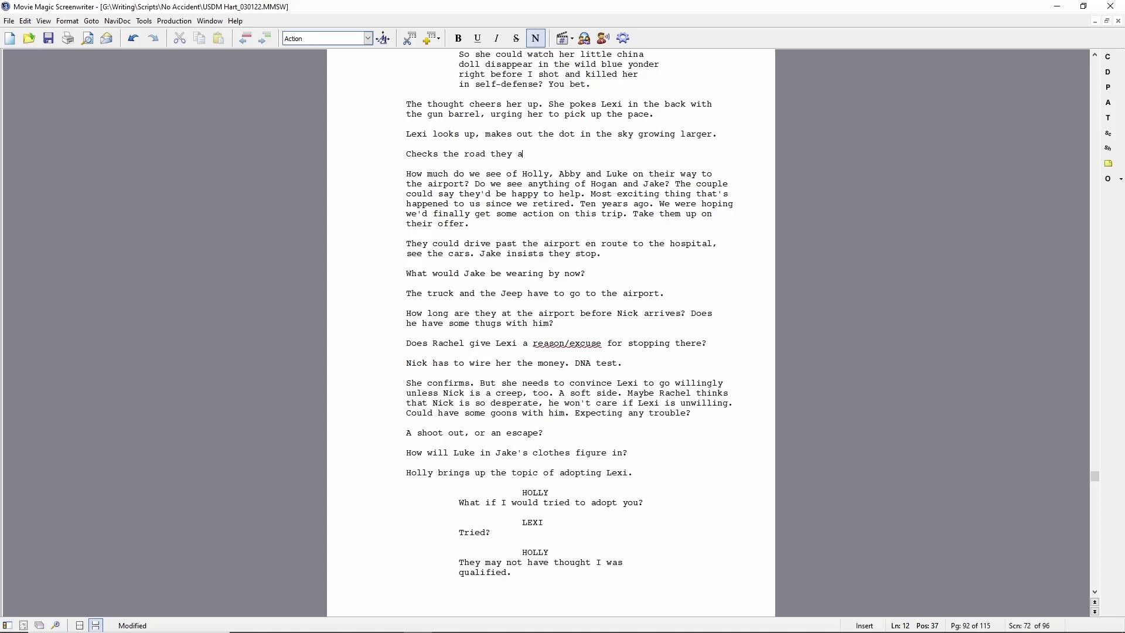
key("BackSpace")
type("drove up on. No sign of nothing.")
Add the scene heading "INT. JEEP - DAY" and start its action with "Abby sits in back next to a"
key("Return")
type("INT. JEEP - DAY")
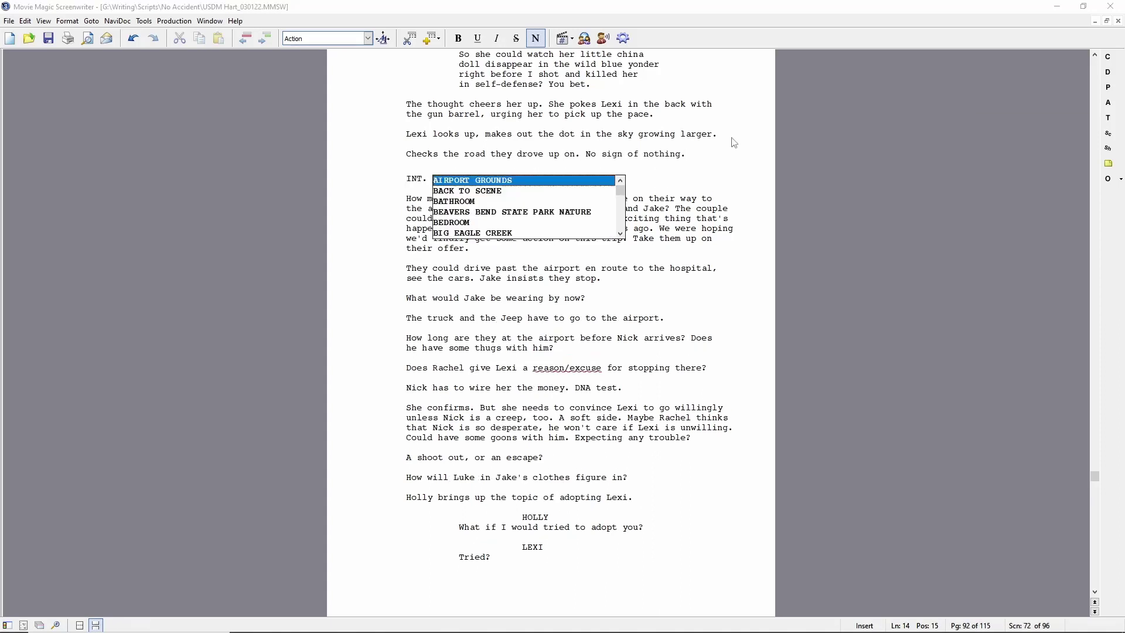
key("Return")
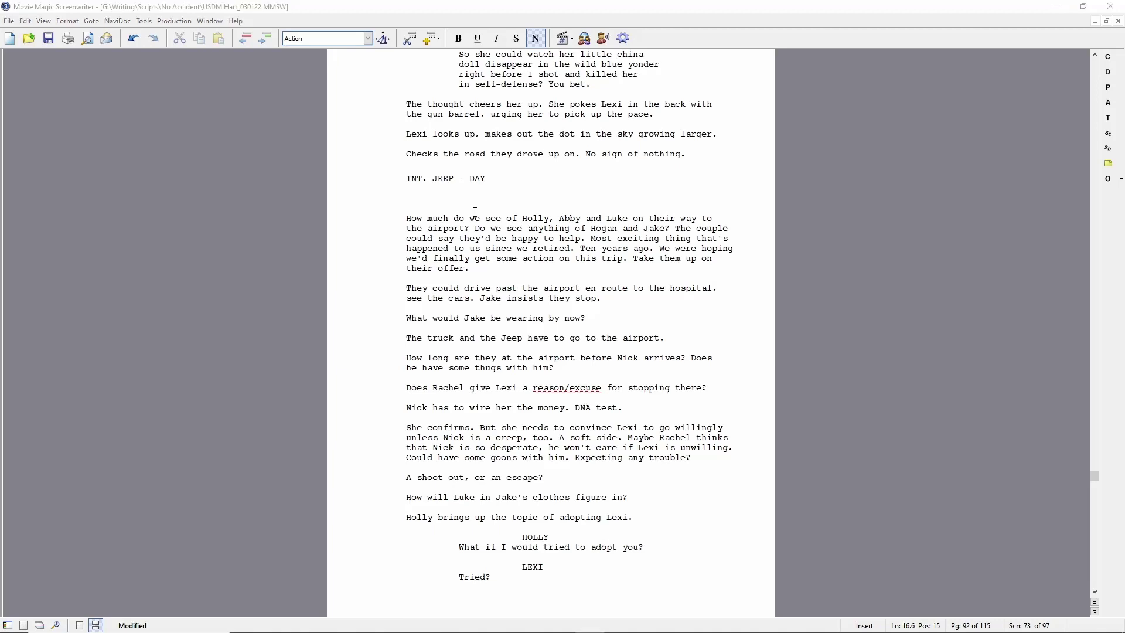
type("Abby sits in back")
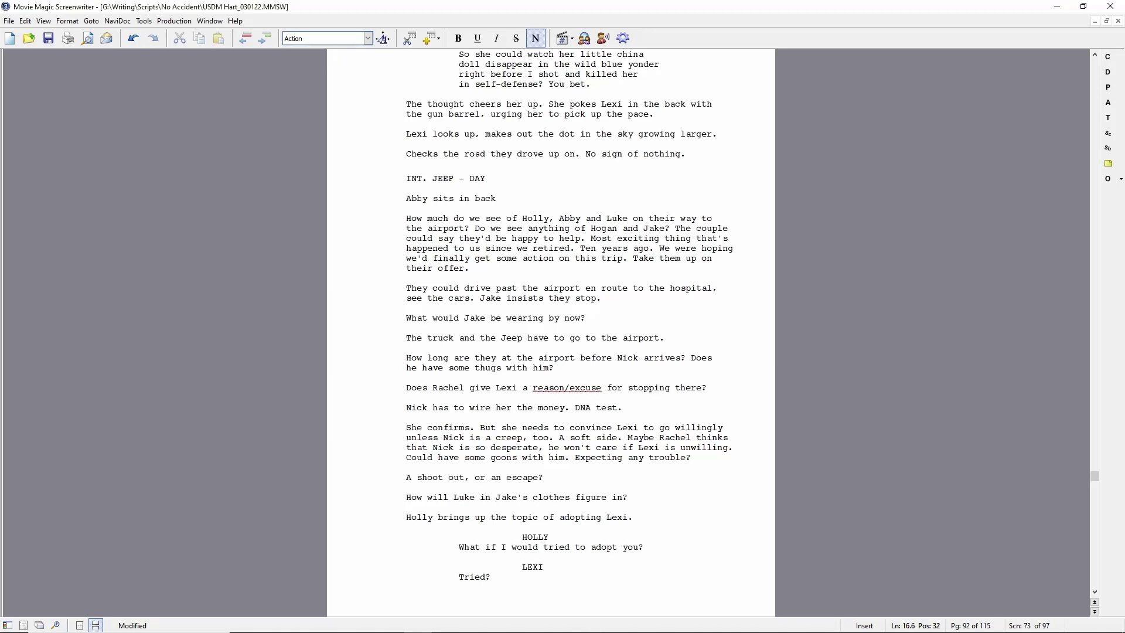
type(" next to")
Insert the scene heading "EXT. RUNWAY - DAY" above the jeep scene
key("Up")
key("Up")
key("End")
key("Return")
type("EXT. ")
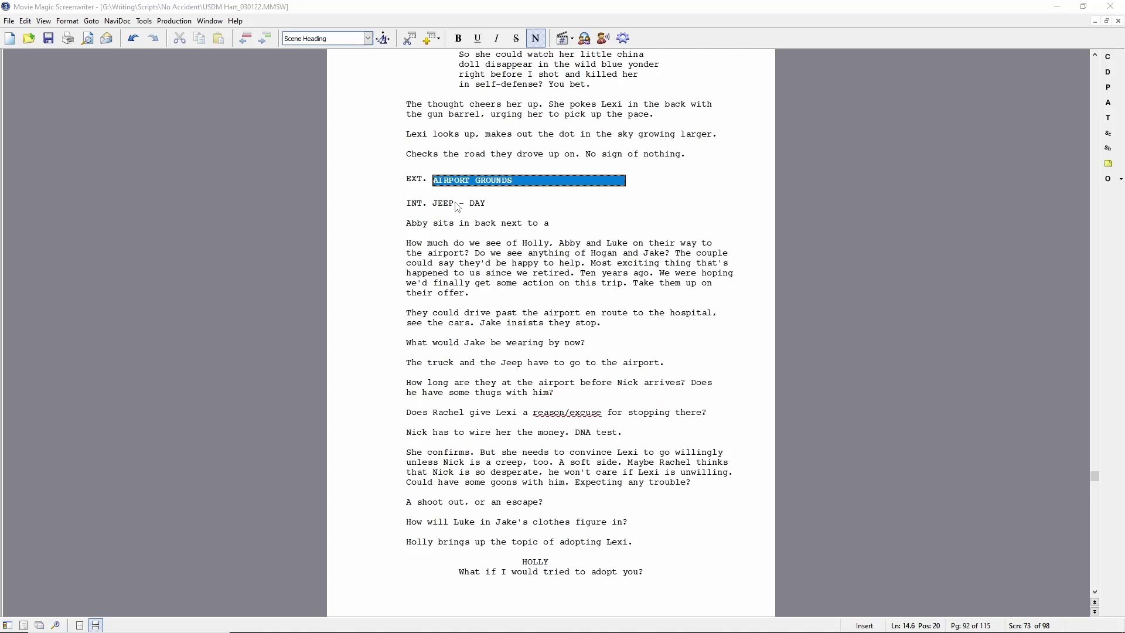
type("runway - d")
key("Return")
Write the runway scene's action as "Rachel and Lexi watch the jet's landing gear go down."
type("Rachel and Lexi both shi")
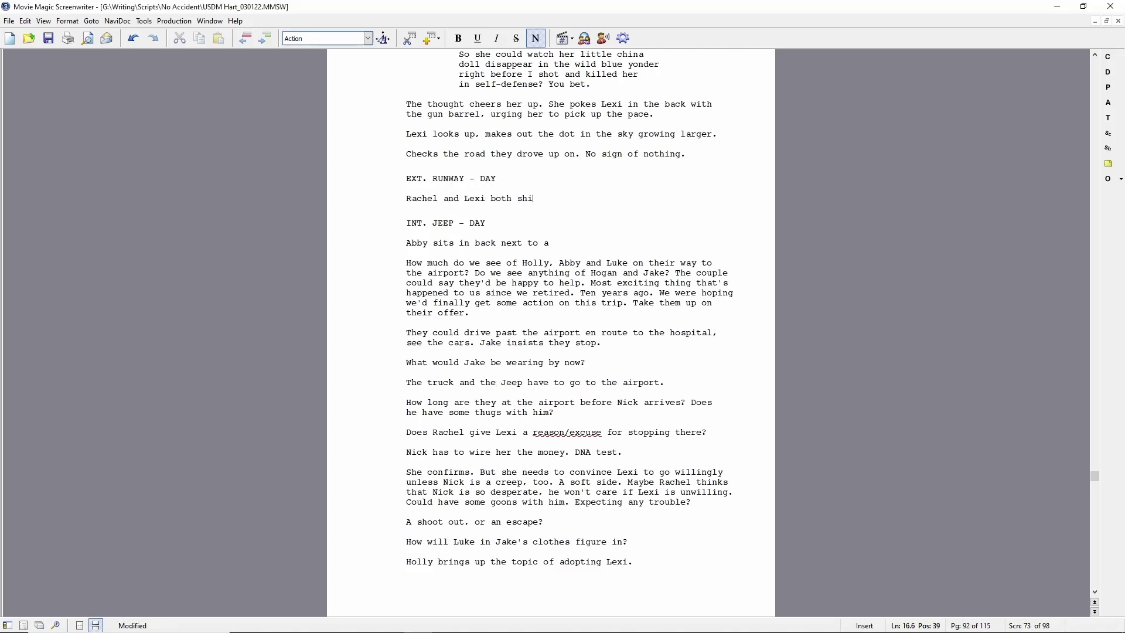
type("eld their eyes")
key("ctrl+shift+Left")
key("ctrl+shift+Left")
key("ctrl+shift+Left")
key("ctrl+shift+Left")
type("squint as they watch the jet's land")
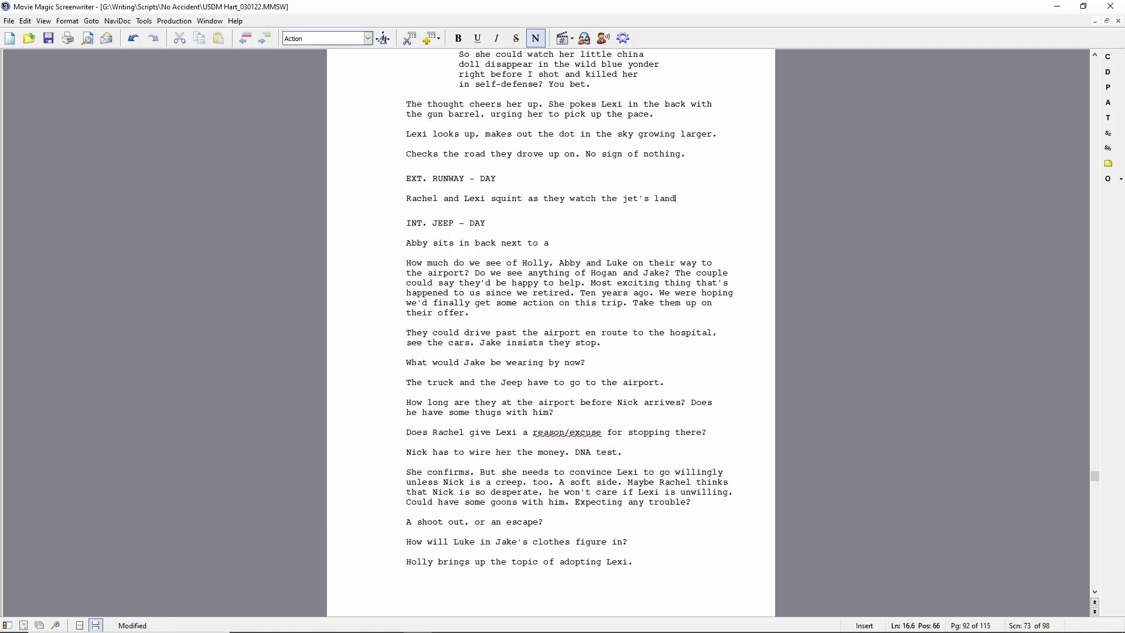
type("ing gear go down.")
left_click_drag(491, 198, 569, 198)
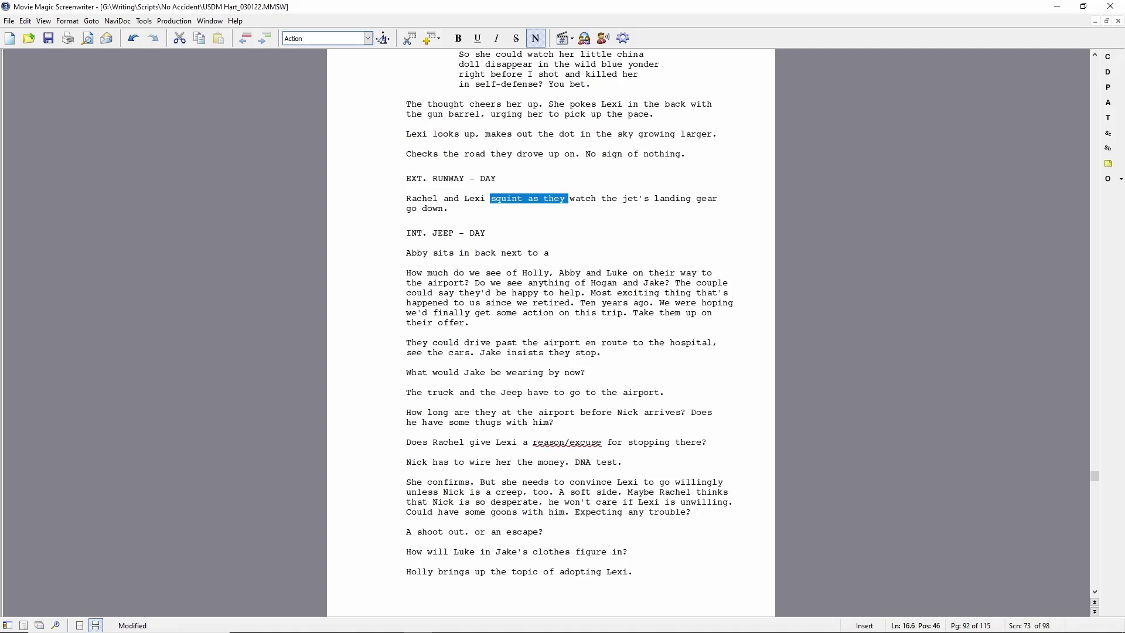
key("Delete")
key("End")
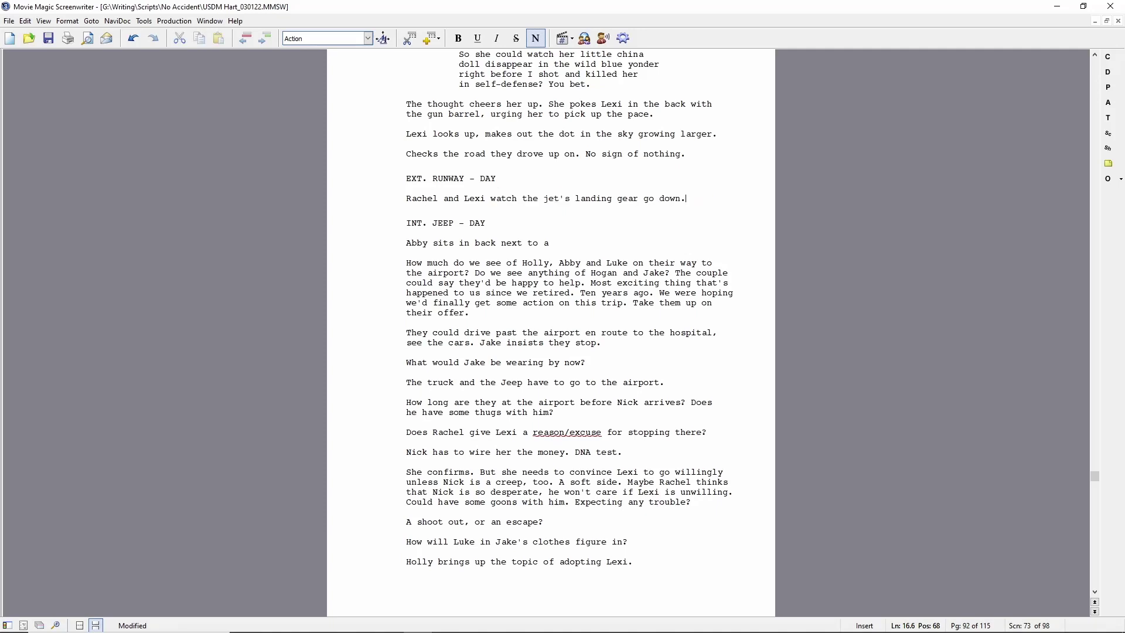
Extend the runway action with "It flies lower, lower until it touches down" and open it with "From just off the end of the runway,"
type("It flies lower, lower un")
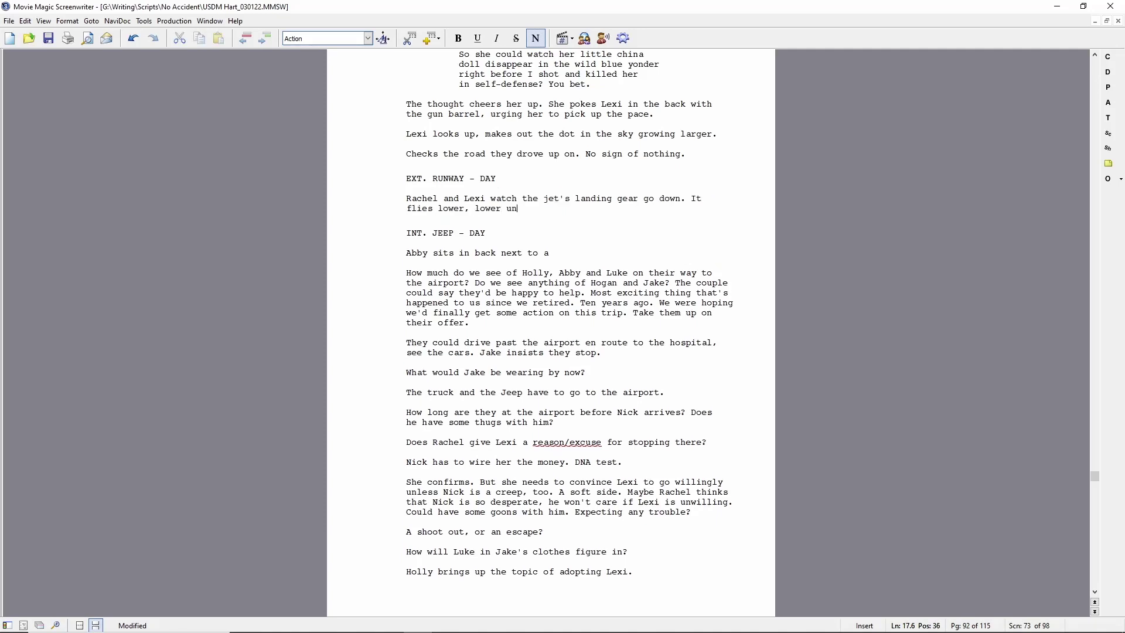
type("til it touches down")
key("Home")
type("From just off the end of the runway,")
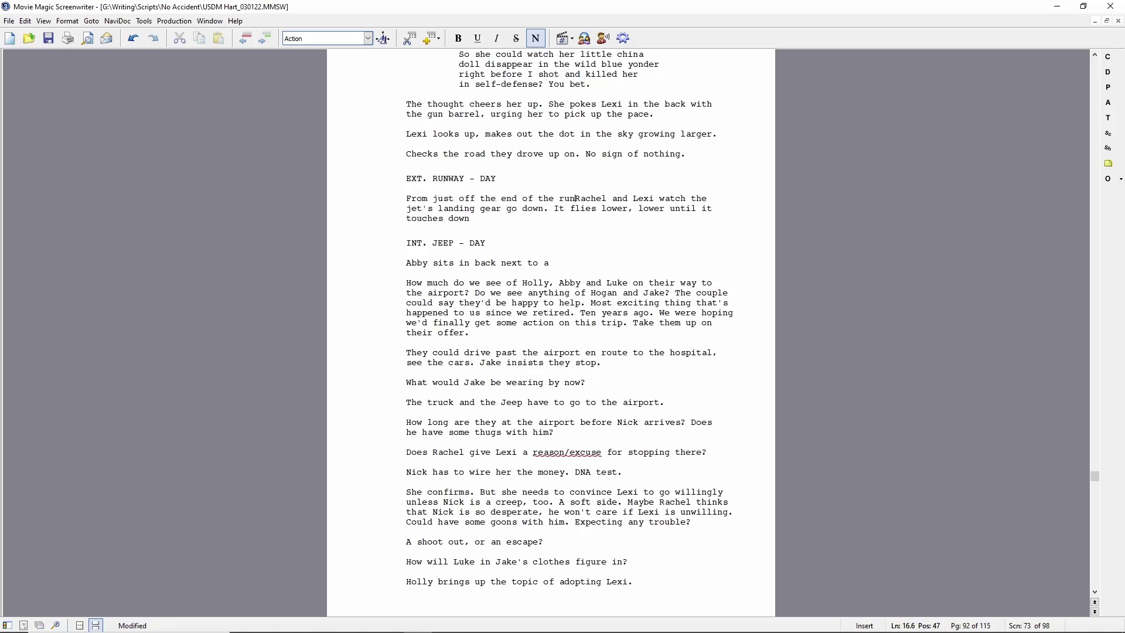
Cut "flies lower, lower until it" from the jet's landing sentence in the runway scene
key("ctrl+shift+Right")
key("ctrl+shift+Right")
key("ctrl+shift+Right")
key("ctrl+shift+Right")
key("ctrl+shift+Right")
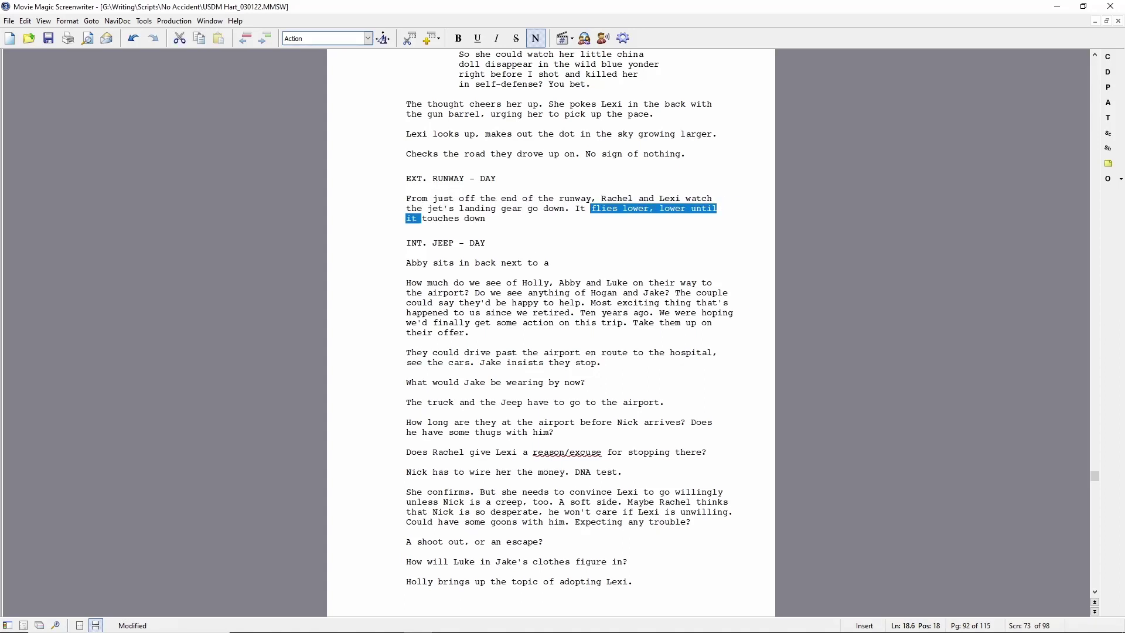
key("Delete")
Complete the landing sentence after "It touches down" with "3200 feet away and brakes hard as it approaches."
key("End")
type("on the other")
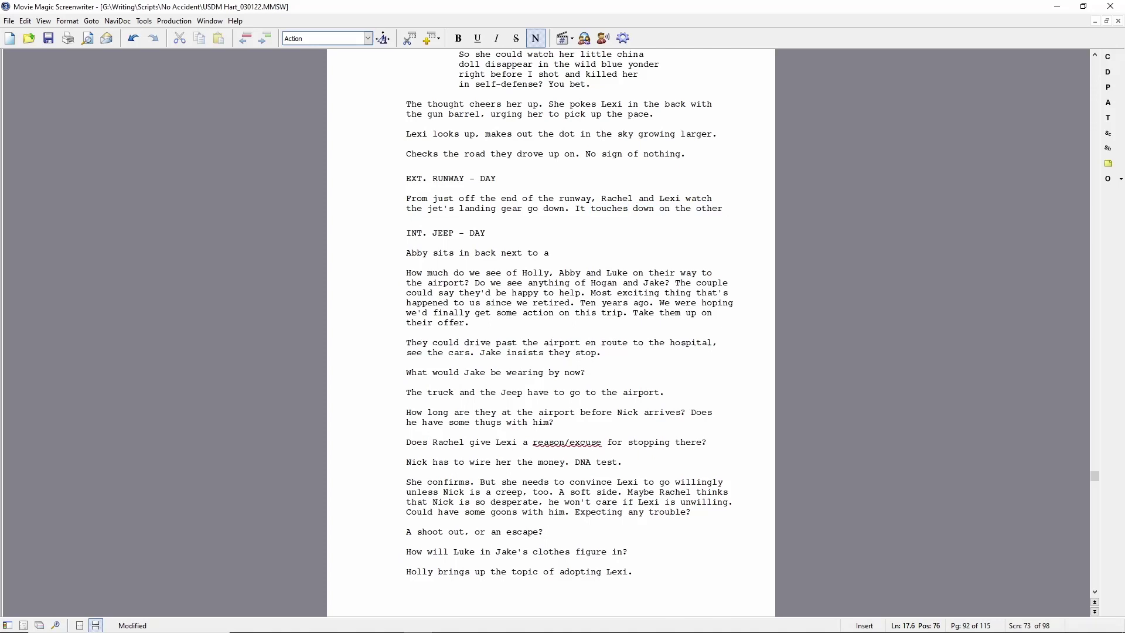
key("ctrl+shift+Left")
key("ctrl+shift+Left")
key("ctrl+shift+Left")
key("BackSpace")
type("3200 feet away and ")
type("brakes hard as")
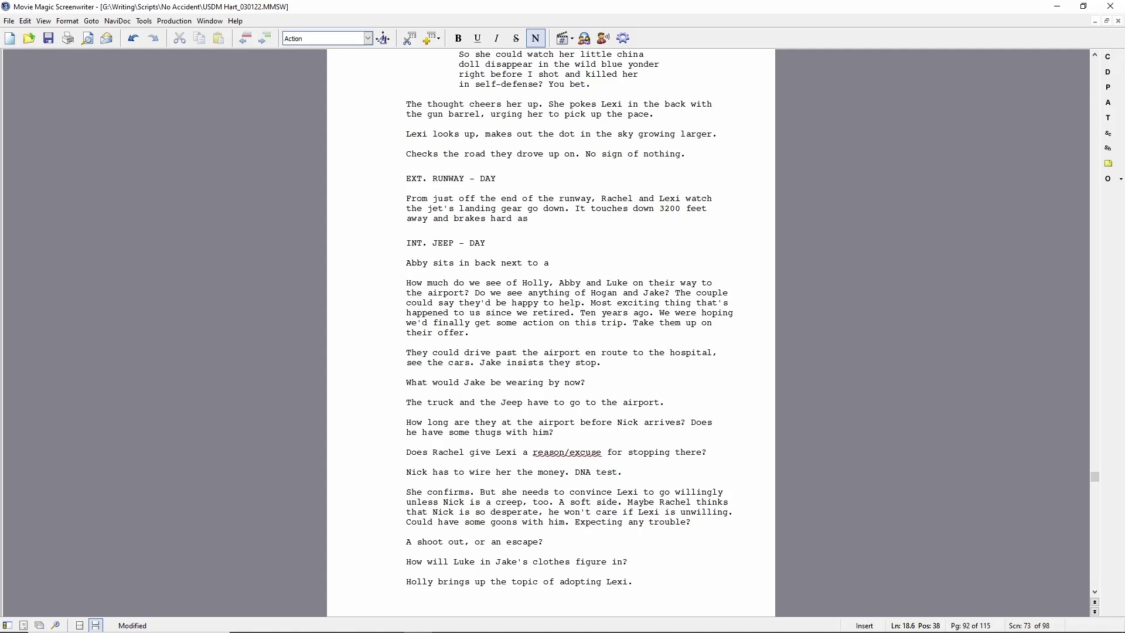
type(" it approaches.")
key("Return")
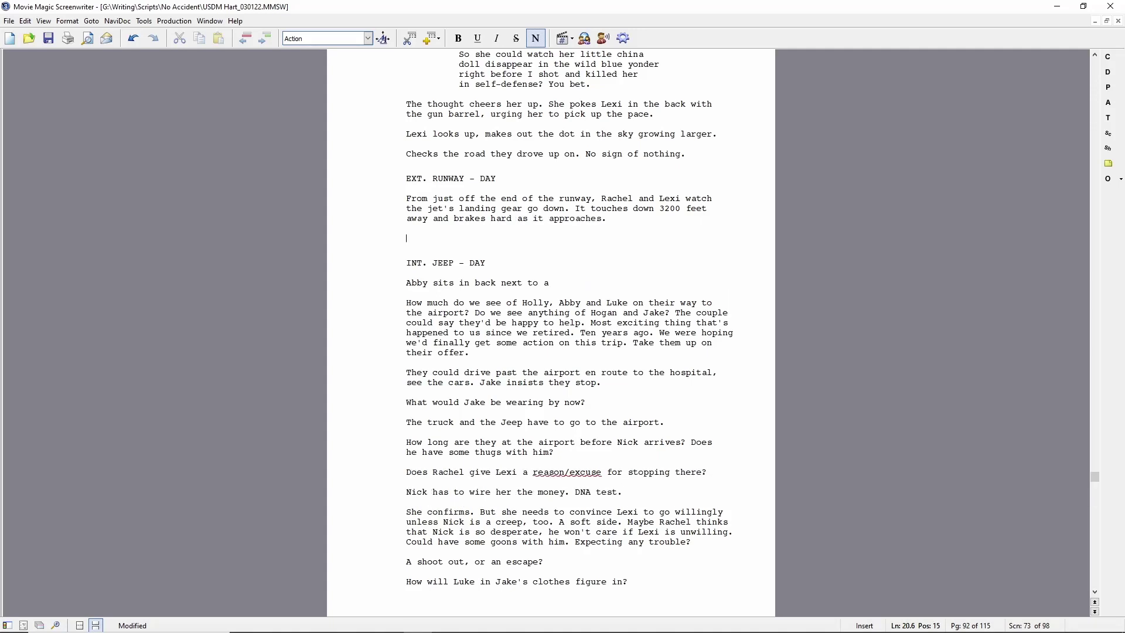
Add the action paragraph "Lexi dares a glimpse at the road. Sees a vehicle coming their way at a fast clip."
type("Lexi")
type(" steals a glance at")
key("BackSpace")
key("BackSpace")
key("BackSpace")
key("BackSpace")
key("BackSpace")
key("BackSpace")
key("BackSpace")
key("BackSpace")
key("BackSpace")
key("BackSpace")
key("BackSpace")
key("BackSpace")
key("BackSpace")
key("BackSpace")
key("BackSpace")
key("BackSpace")
key("BackSpace")
key("BackSpace")
type("dares a glimpse at the road. Sees a ")
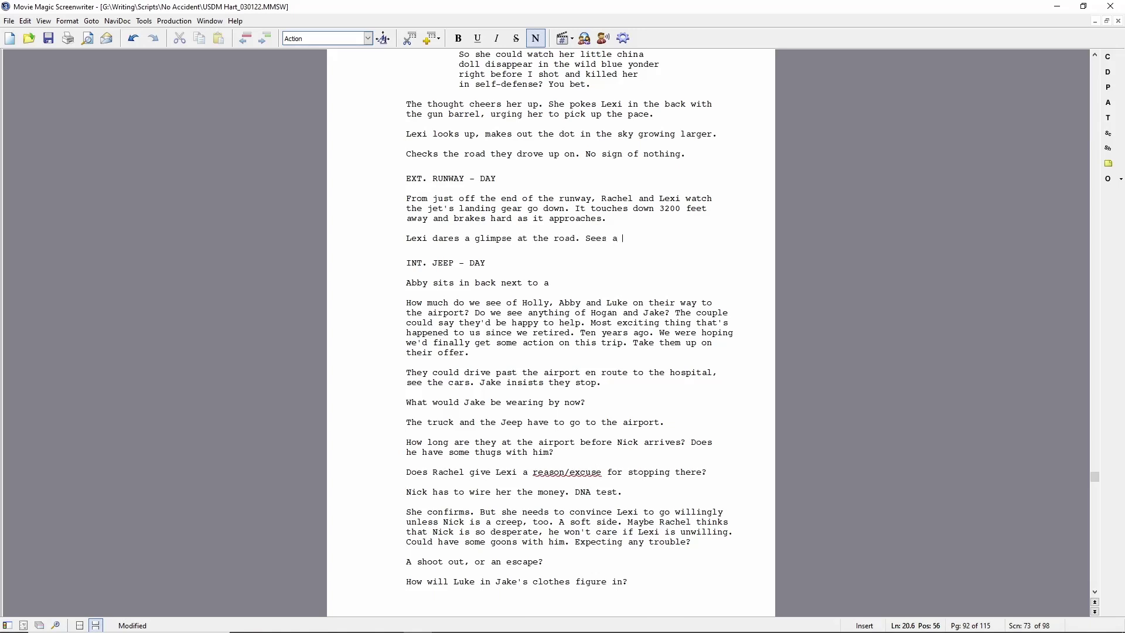
type("vehicle coming their way at a ")
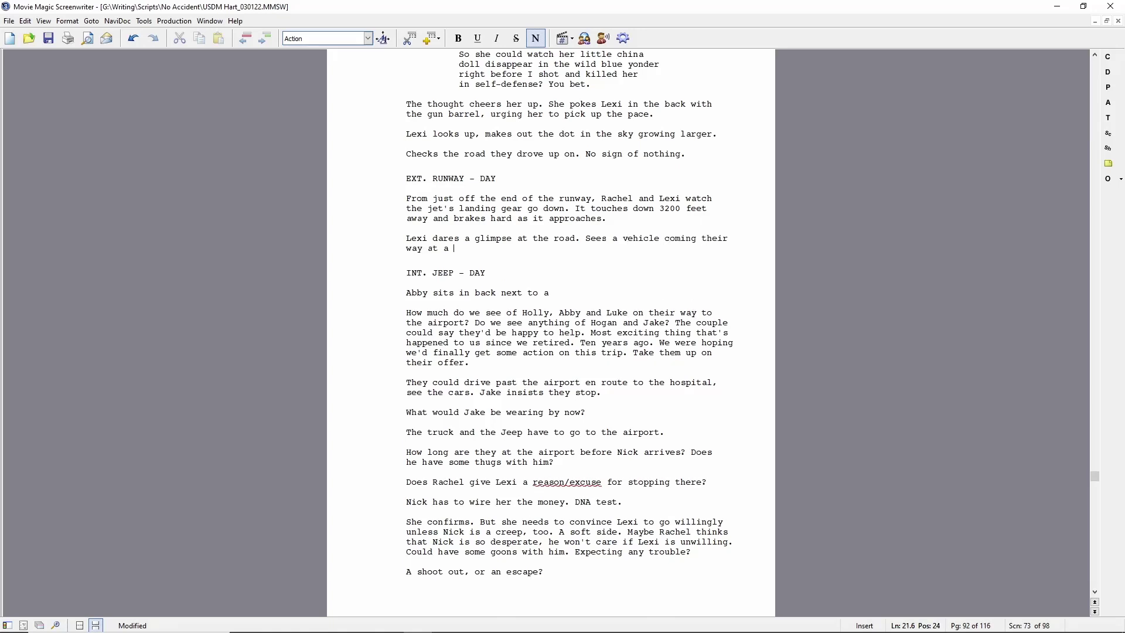
type("fast clip.")
key("Return")
Add action lines "Quickly returns her gaze to the runway, hoping Rachel wasn't watching." and "She wasn't, her greedy eyes fixed on the slowing jet."
type("Quickly returns her ga")
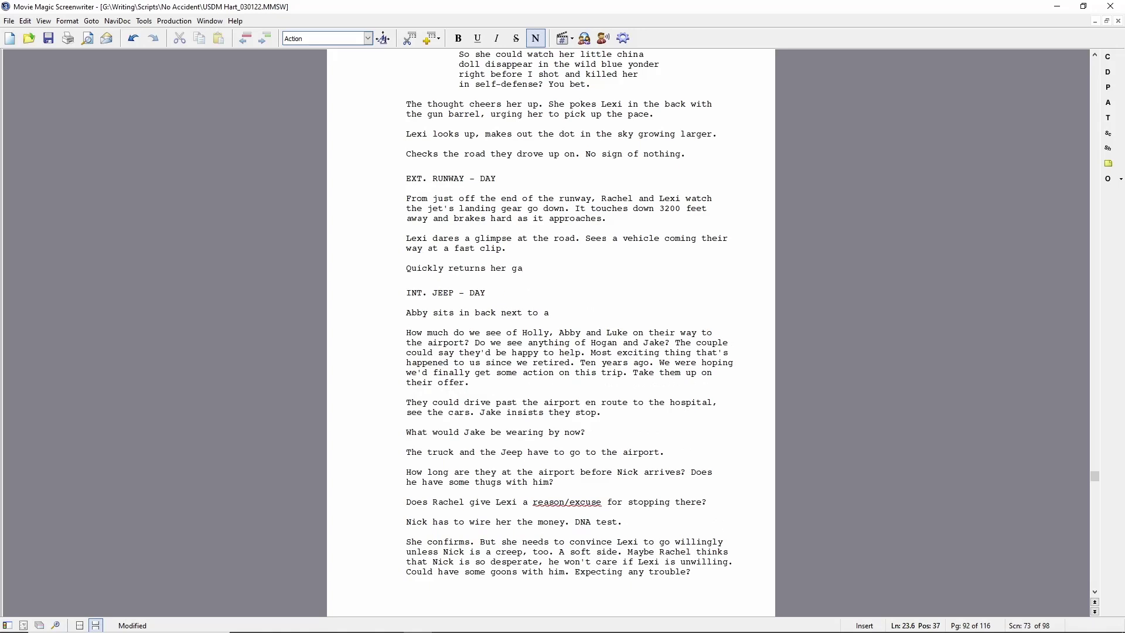
type("ze to the runway, hoping Rachel wasn't watching.")
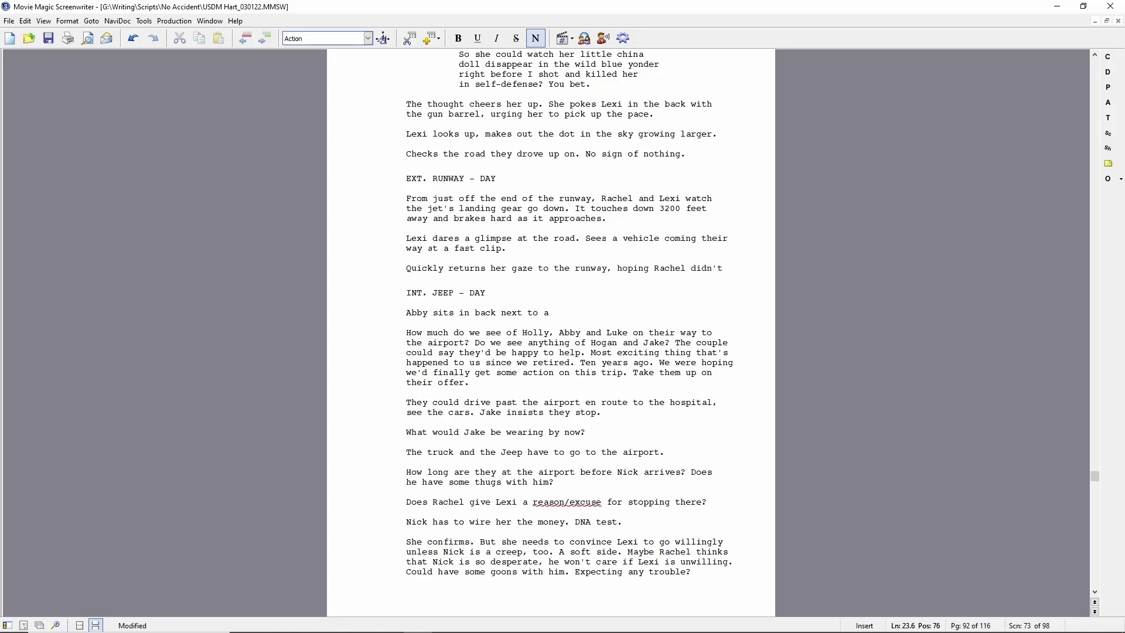
key("Return")
type("She wasn't, her greedy eyes")
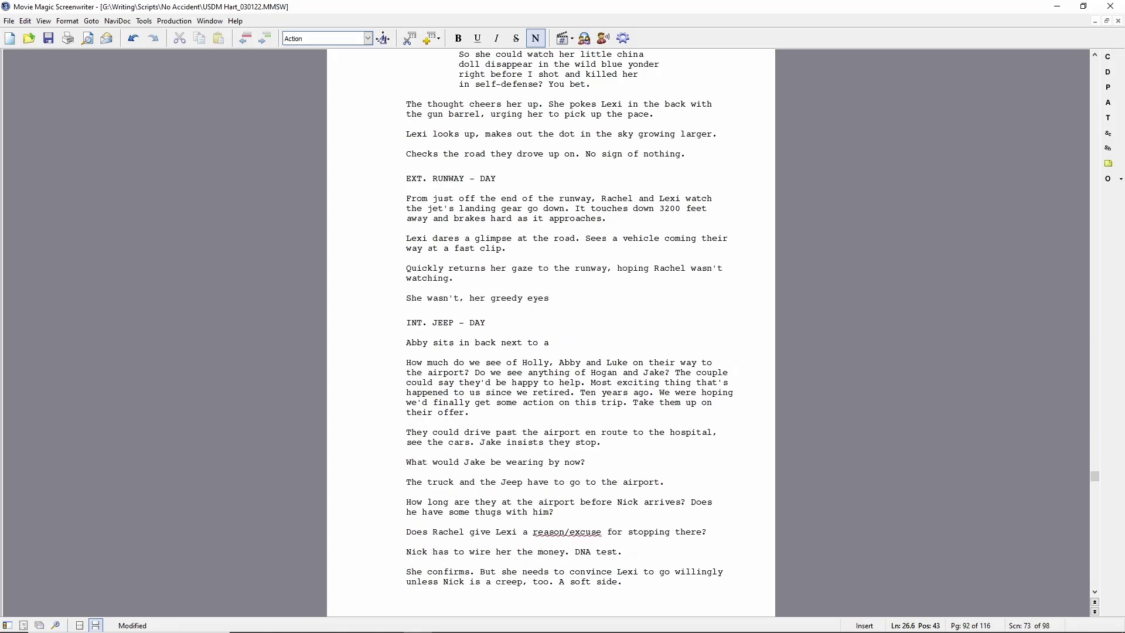
type(" fixed on the slowing jet.")
key("Return")
Give RACHEL the dialogue line "Thank God for express DNA testing, eh?" below the slowing jet action
key("Tab")
type("R")
key("Return")
type("Thank God for expre")
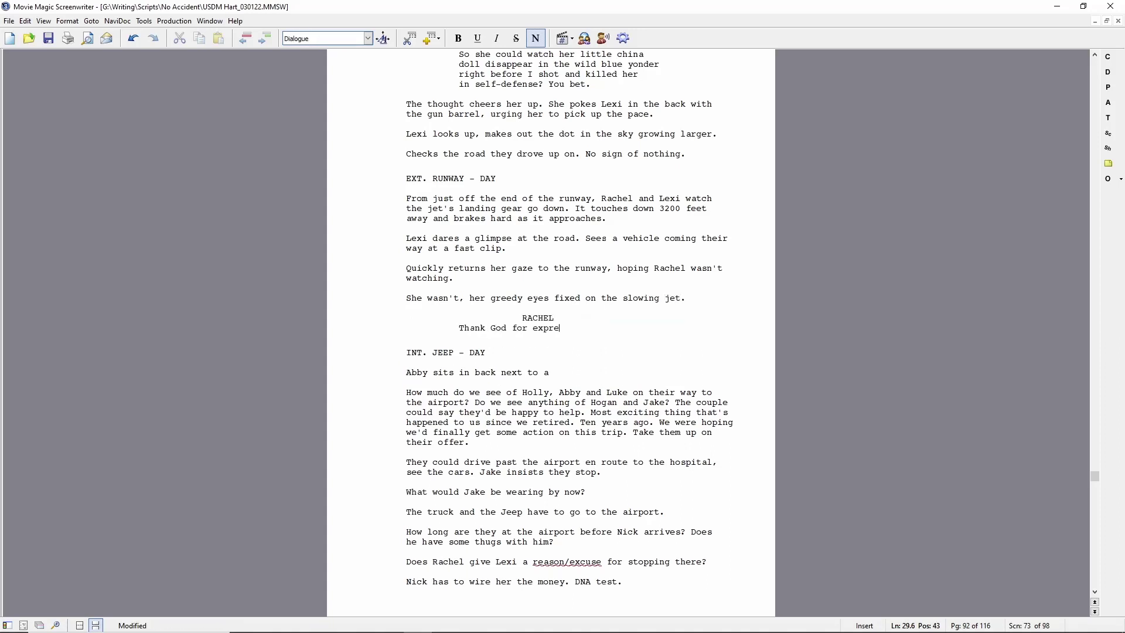
type("ss DNA testing, eh?")
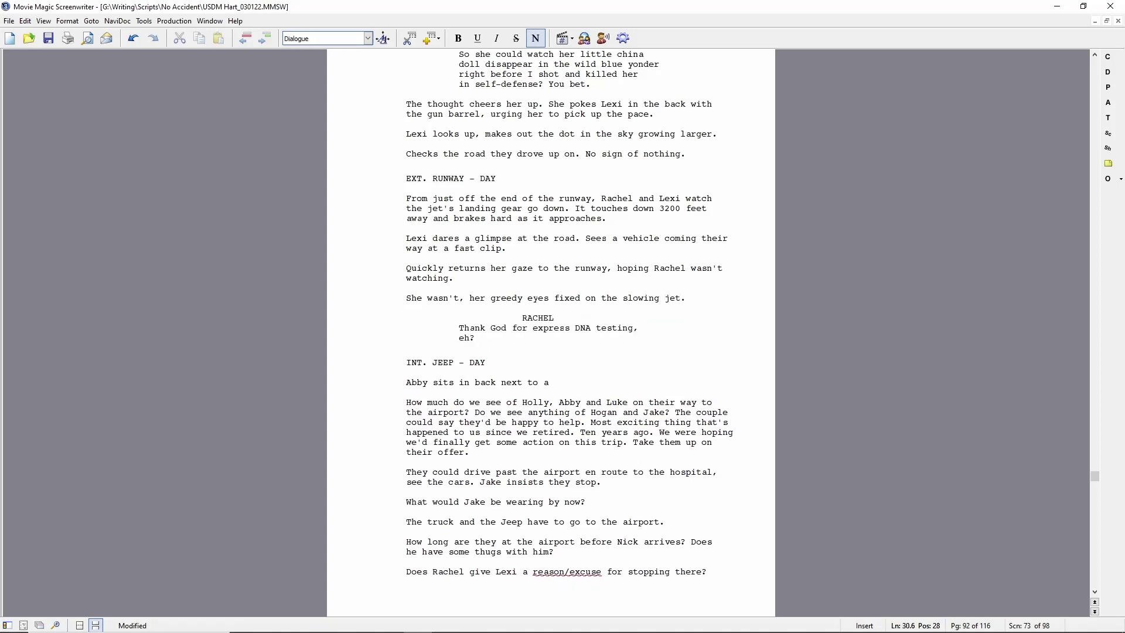
Insert the action "Her phone DINGS. She pulls it out. Checks it. Grins." above Rachel's DNA testing dialogue
key("Up")
key("Up")
key("Up")
key("End")
key("Return")
type("Her phone DING")
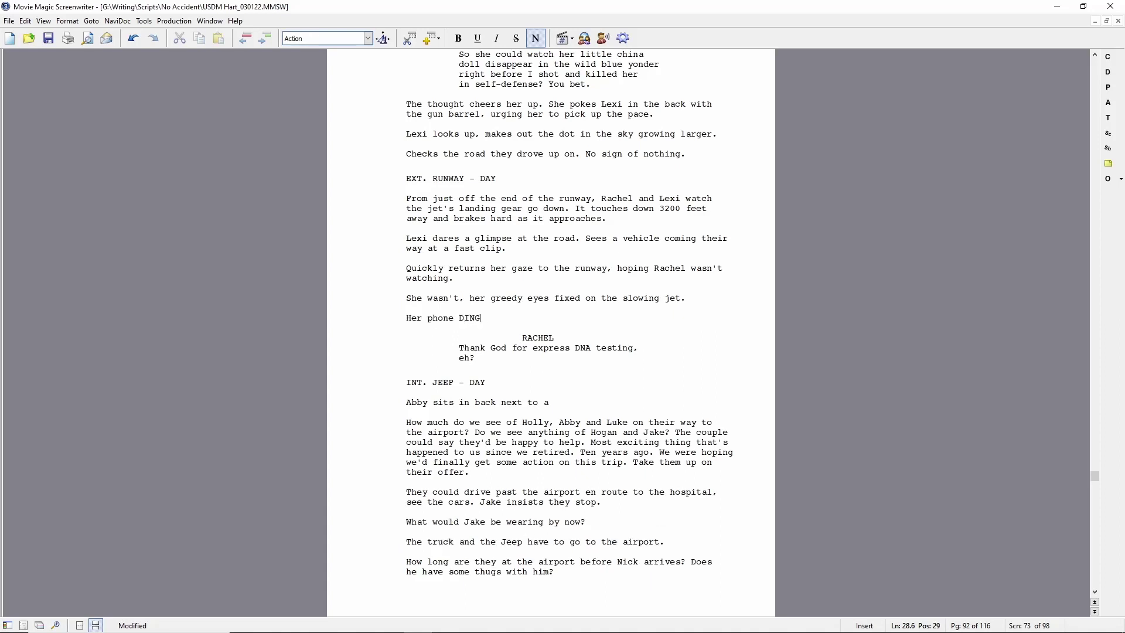
type("S. She pulls it out. Checks it. Grins.")
Try opening Rachel's DNA testing dialogue with "It's amazing how an extra grand will"
key("Down")
key("Down")
key("Down")
key("Home")
type("It's amazing how fast")
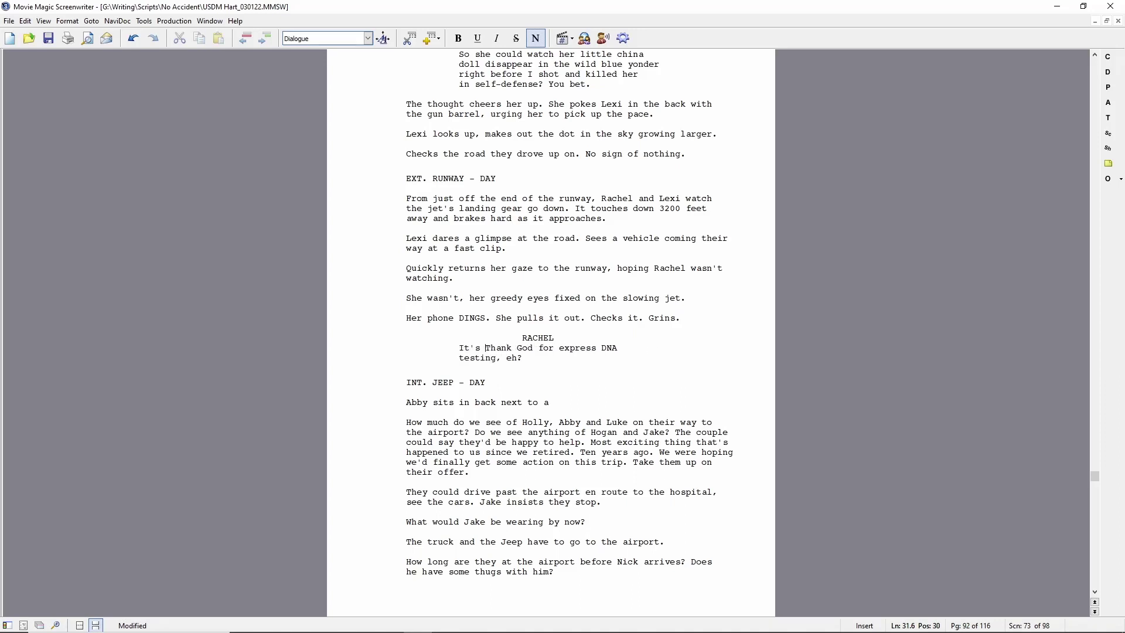
key("BackSpace")
key("BackSpace")
key("BackSpace")
key("BackSpace")
type("an extra grand will")
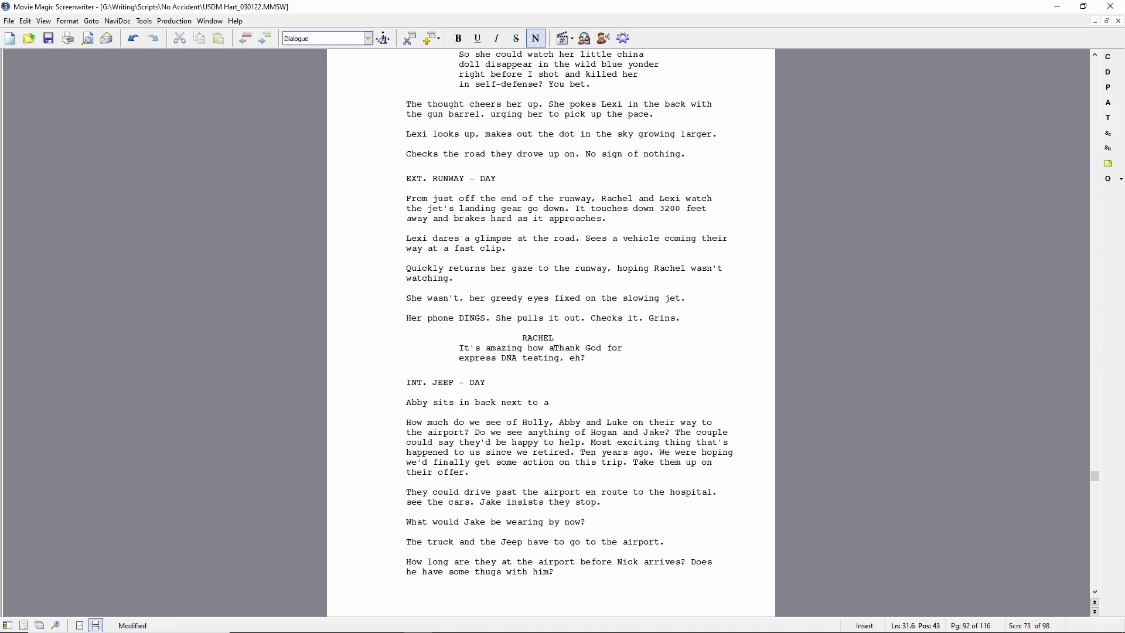
Replace Rachel's dialogue with "DNA results in two hours or your money back. A grand well spent."
key("Up")
key("shift+Down")
key("shift+Down")
key("shift+Down")
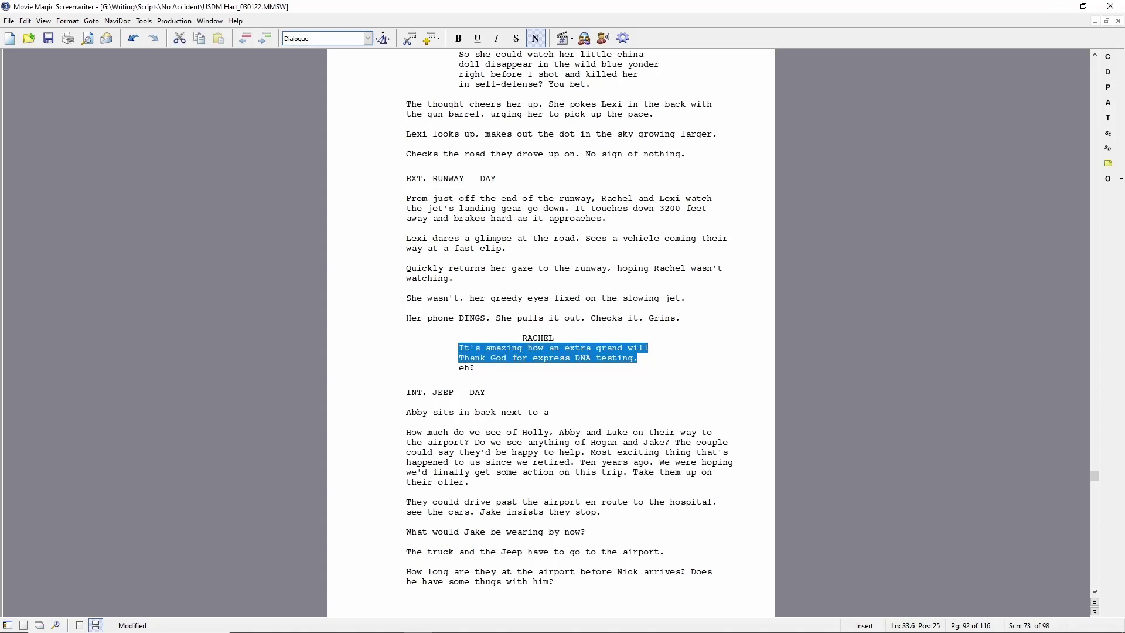
type("Results in two hours.")
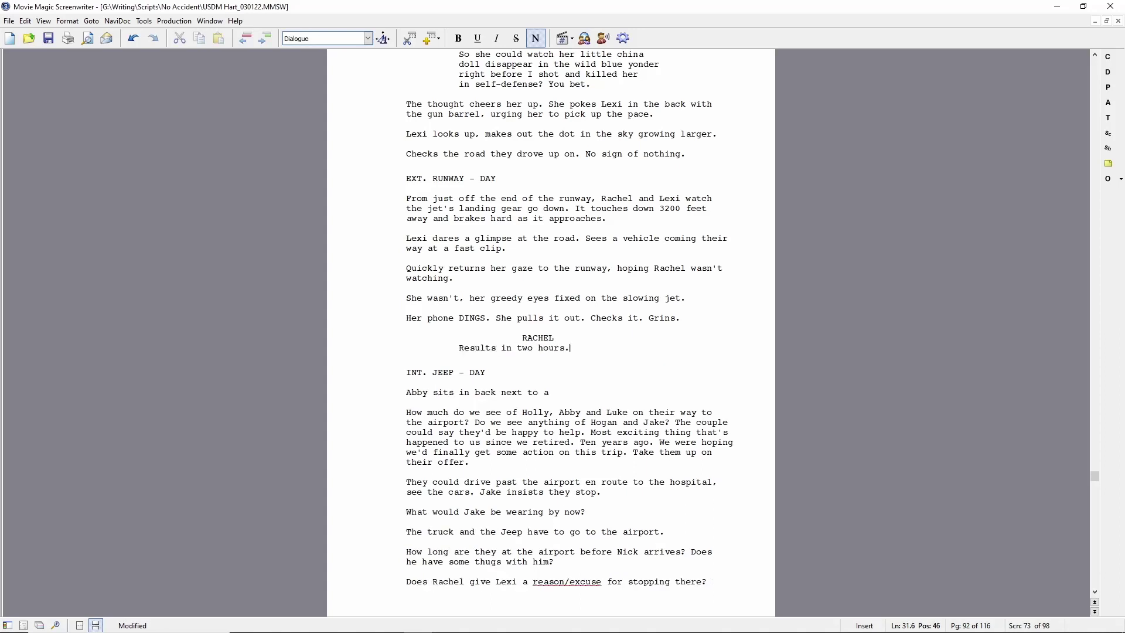
key("Home")
type("DNA results in two hours or your money back. A grand well spent.")
key("Return")
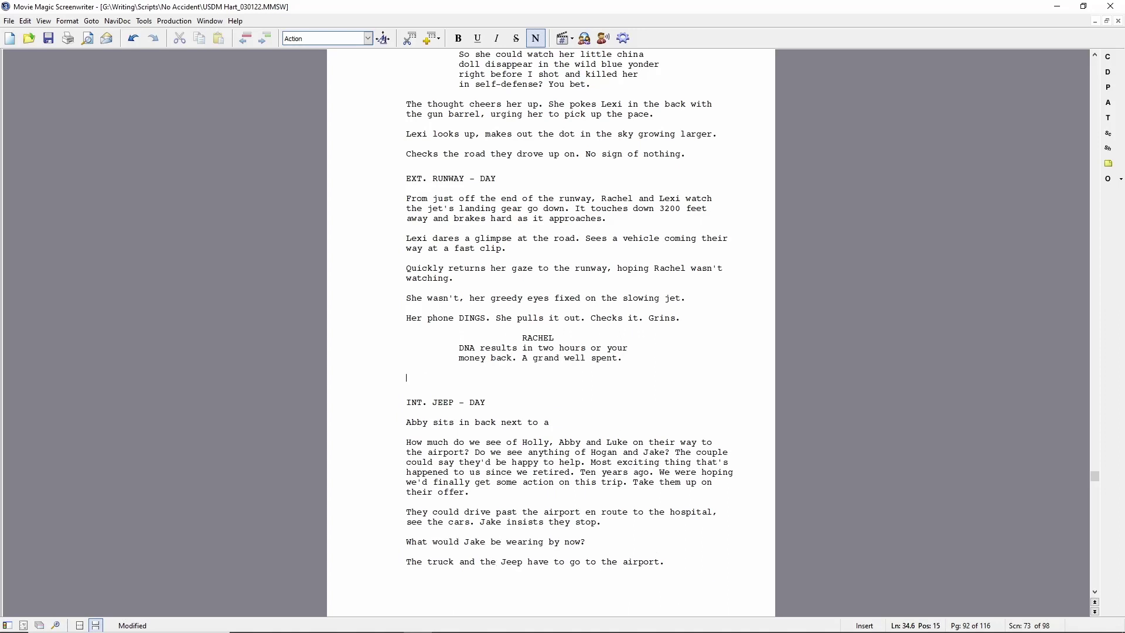
Add the action "She stuff the phone in her purse, grabs a handful of Lexi, and hauls her toward the jet as she waves to it."
type("She stuff the phone in her purse, br")
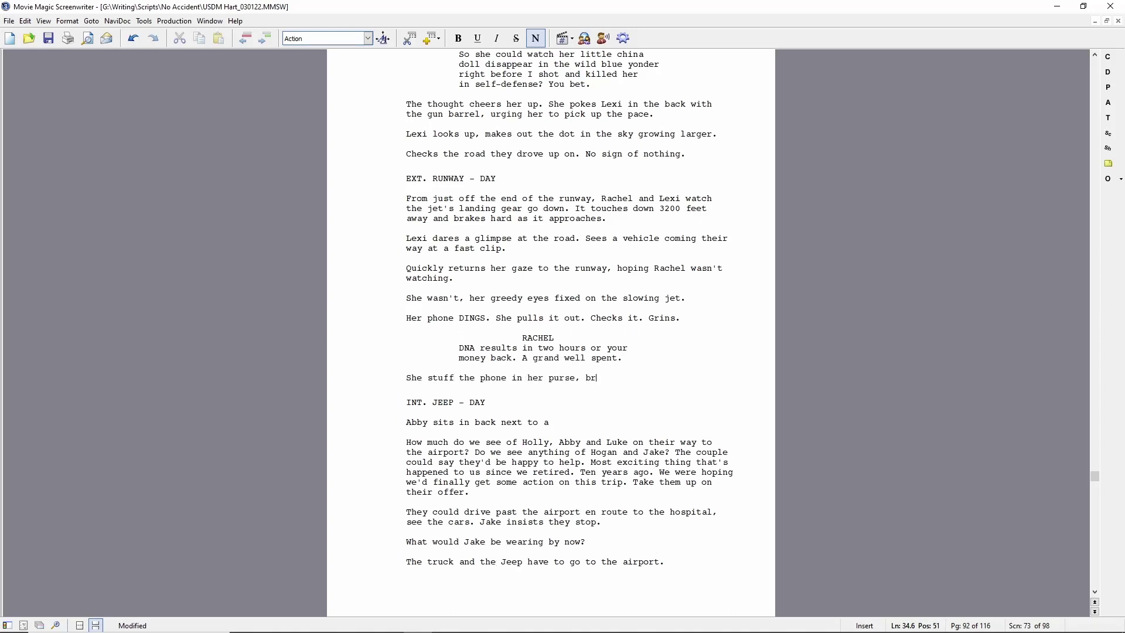
type("abs a handful of Lexi, and hauls her toward the ")
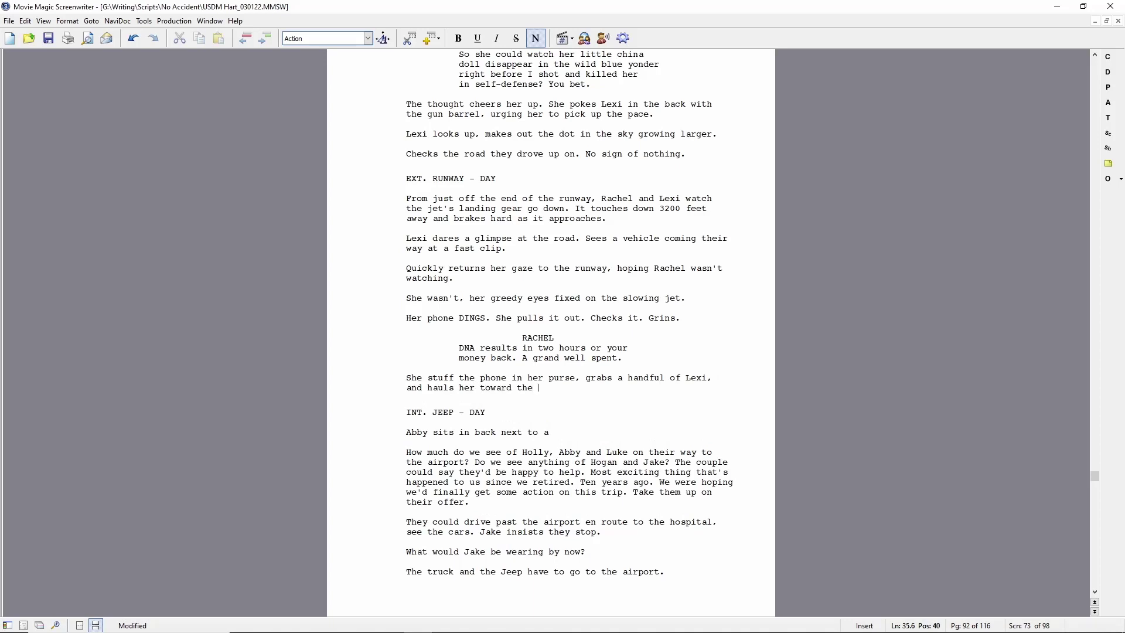
type("jet. She waves t")
type("o it.")
key("BackSpace")
key("BackSpace")
key("BackSpace")
key("BackSpace")
key("BackSpace")
key("BackSpace")
key("BackSpace")
key("BackSpace")
key("BackSpace")
key("BackSpace")
key("BackSpace")
key("BackSpace")
key("BackSpace")
key("BackSpace")
key("BackSpace")
key("BackSpace")
key("BackSpace")
key("BackSpace")
type("as she waves to it.")
key("Return")
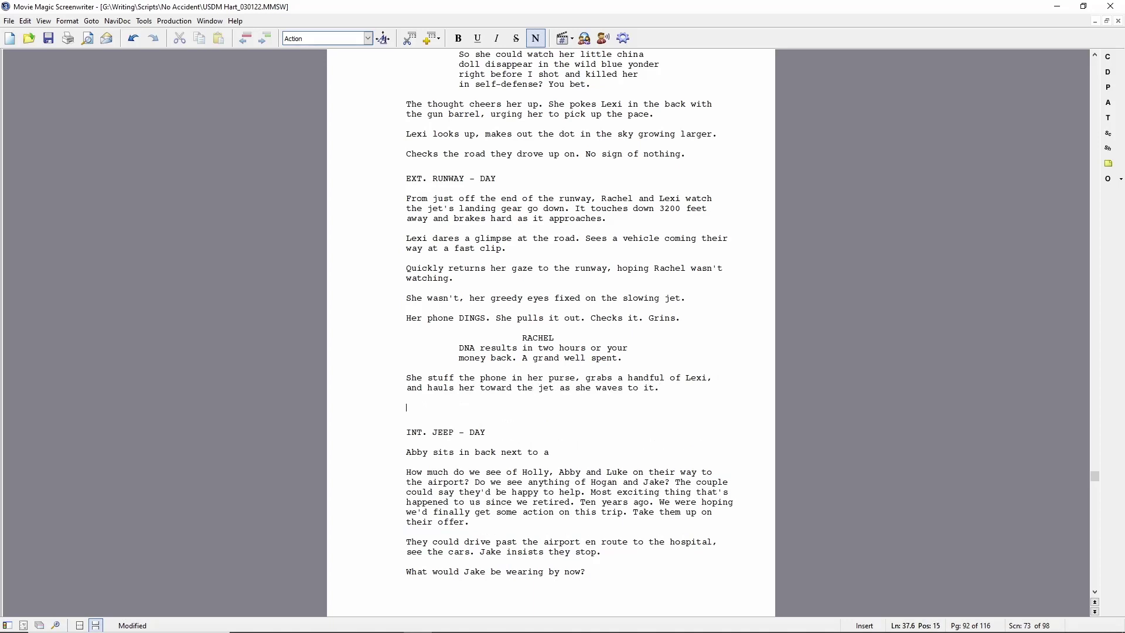